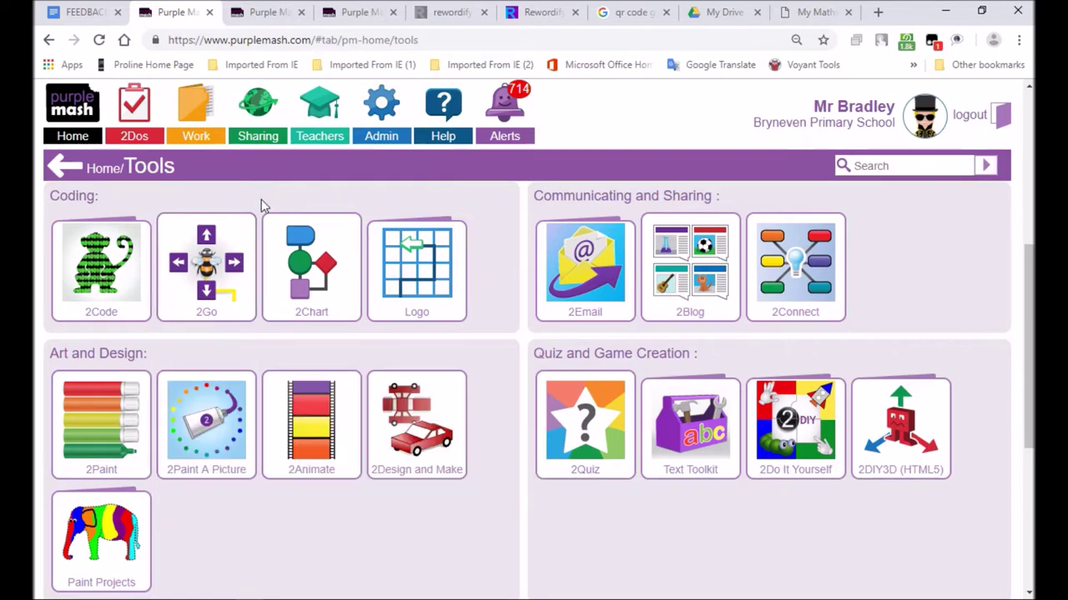
Open the Text Toolkit from the English resources and launch the Word Spot app
mouse_move(315, 294)
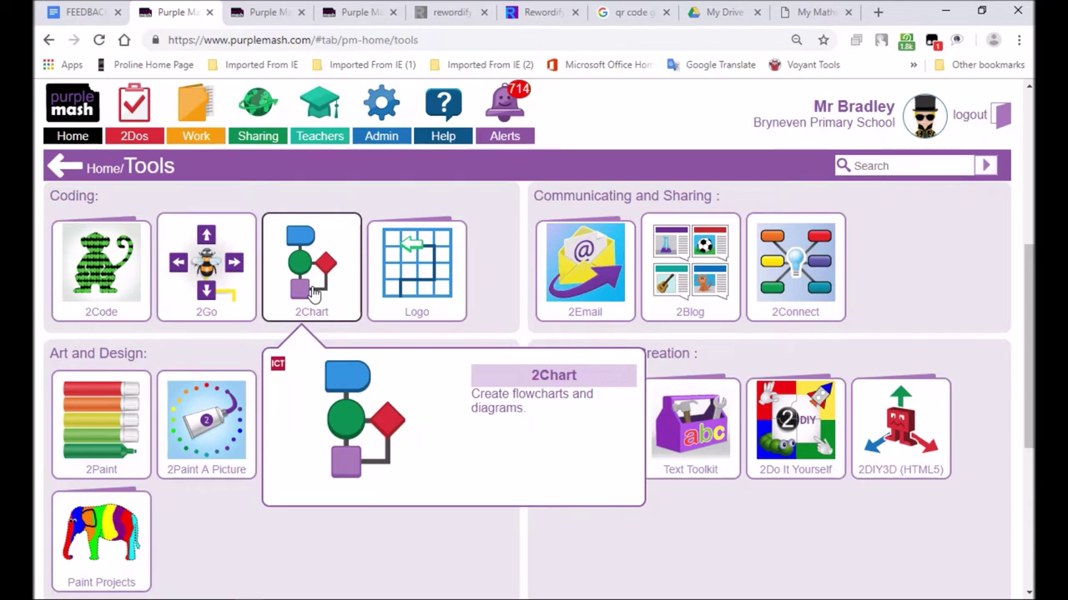
left_click(84, 122)
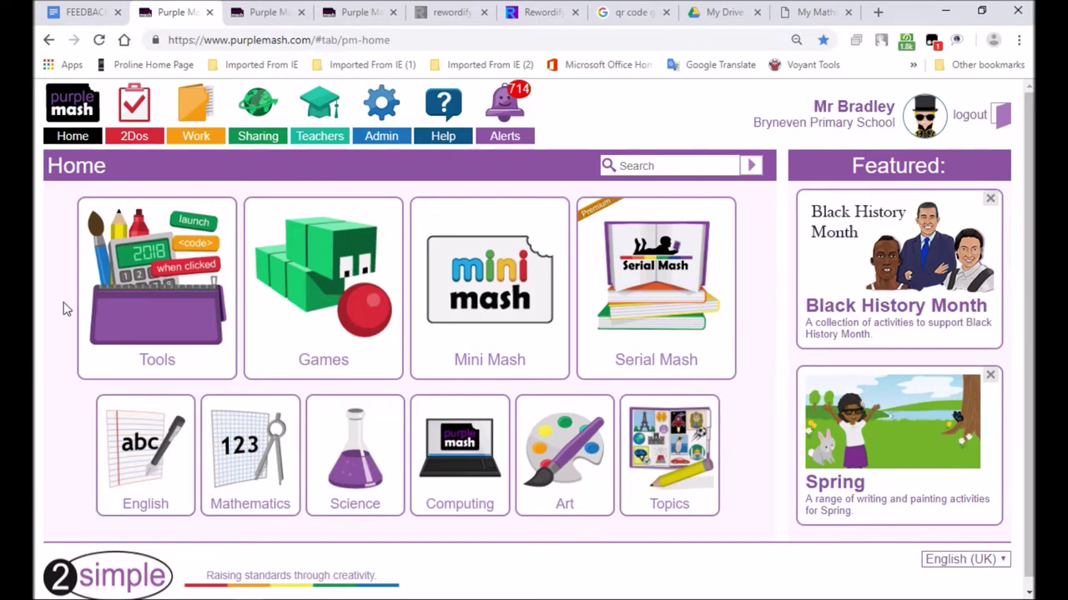
left_click(148, 455)
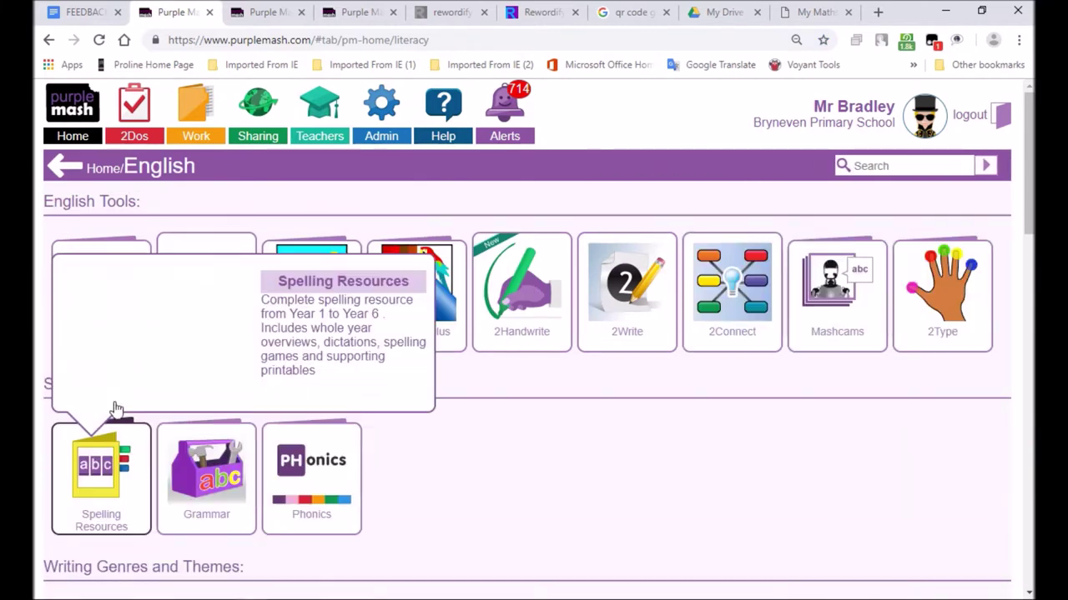
mouse_move(121, 309)
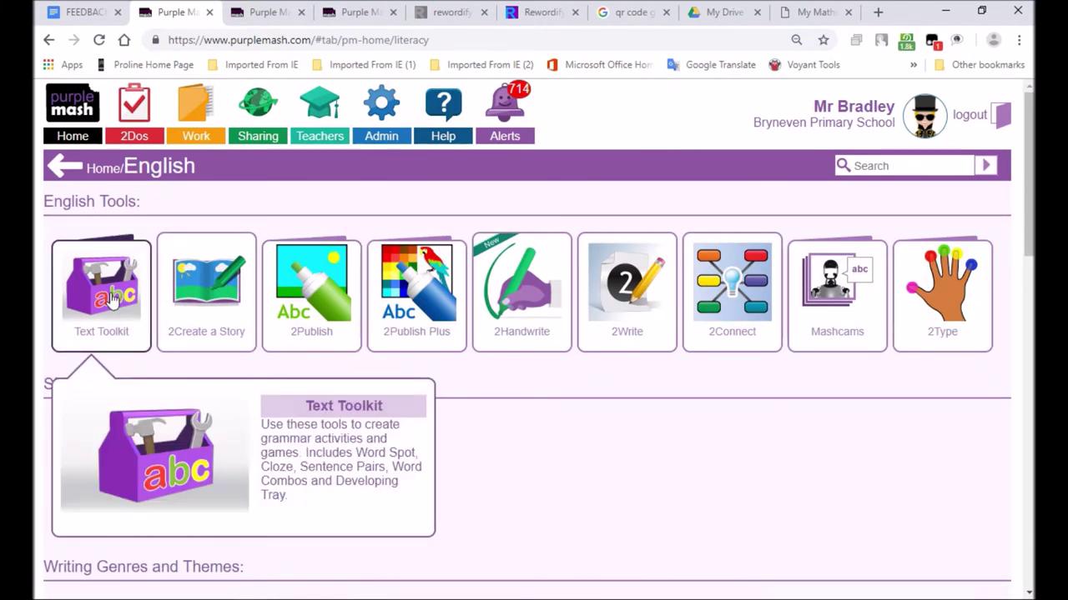
left_click(111, 300)
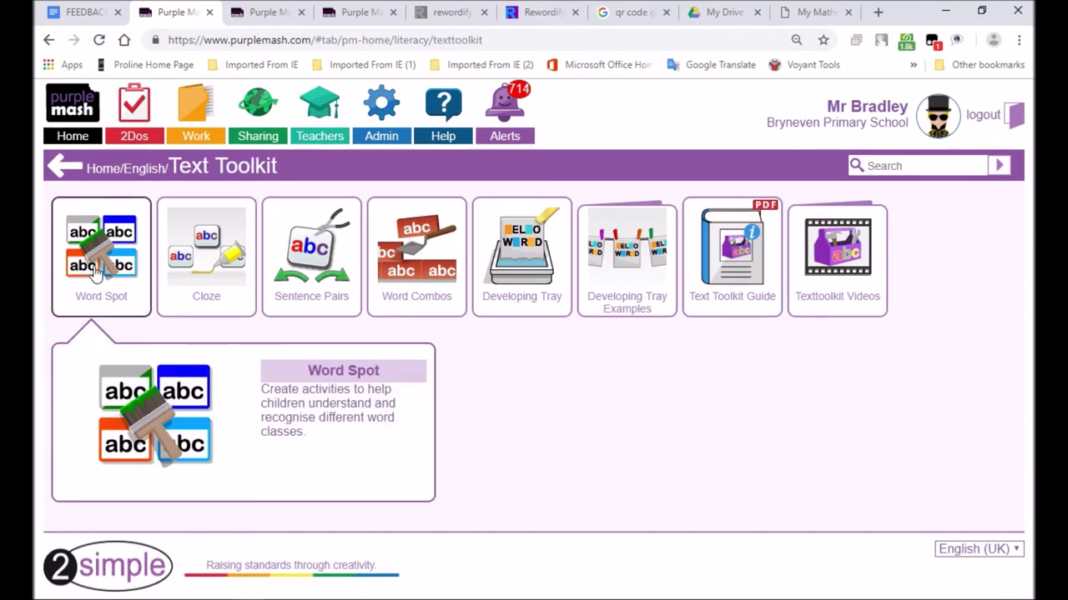
left_click(96, 273)
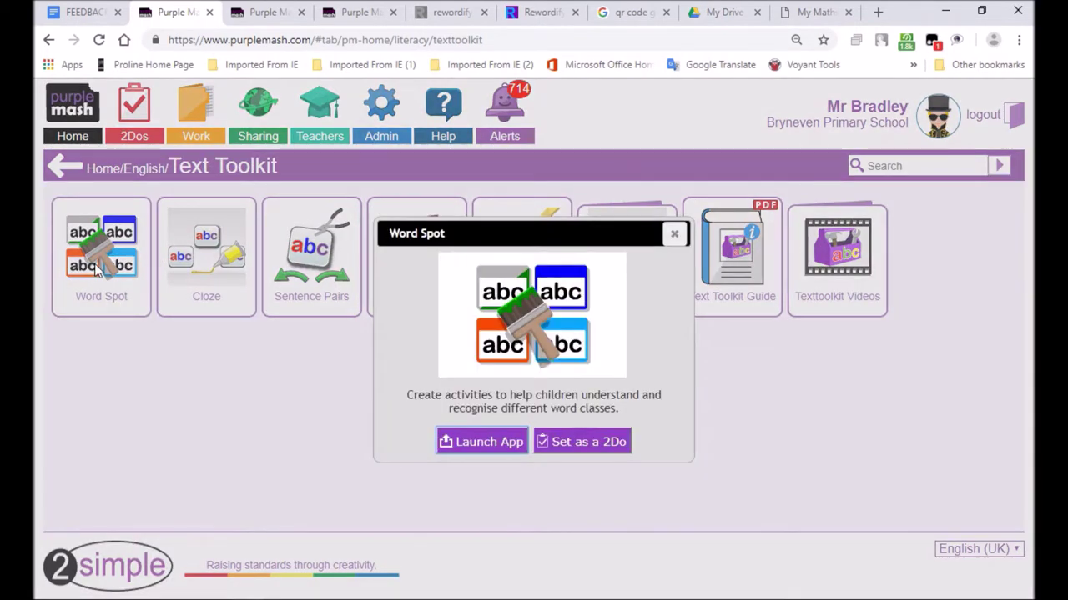
left_click(479, 442)
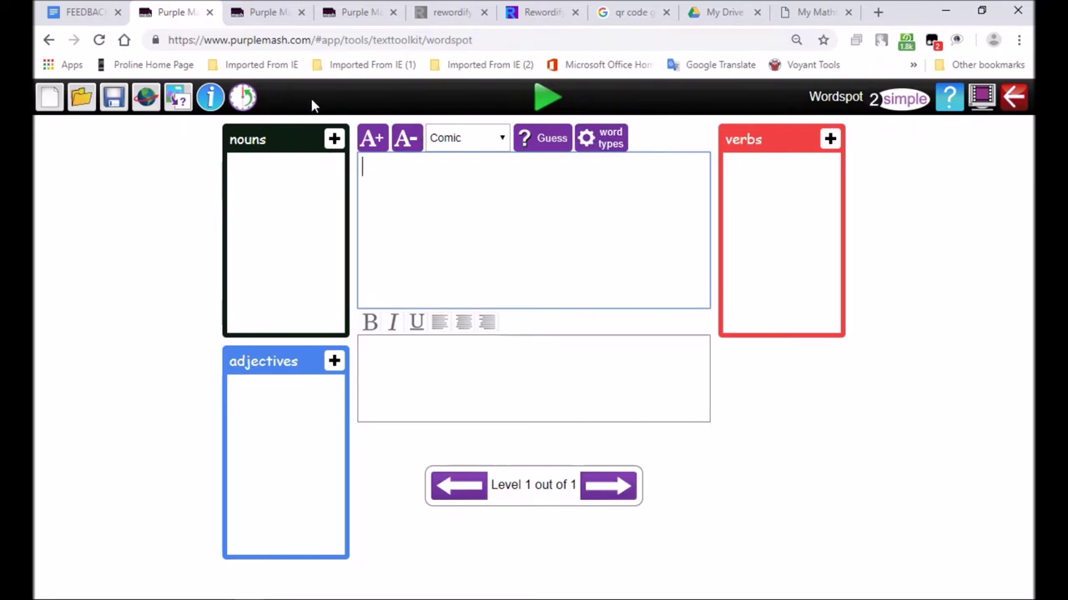
Turn off the Nouns, Verbs and Adjectives word types for the activity
left_click(602, 140)
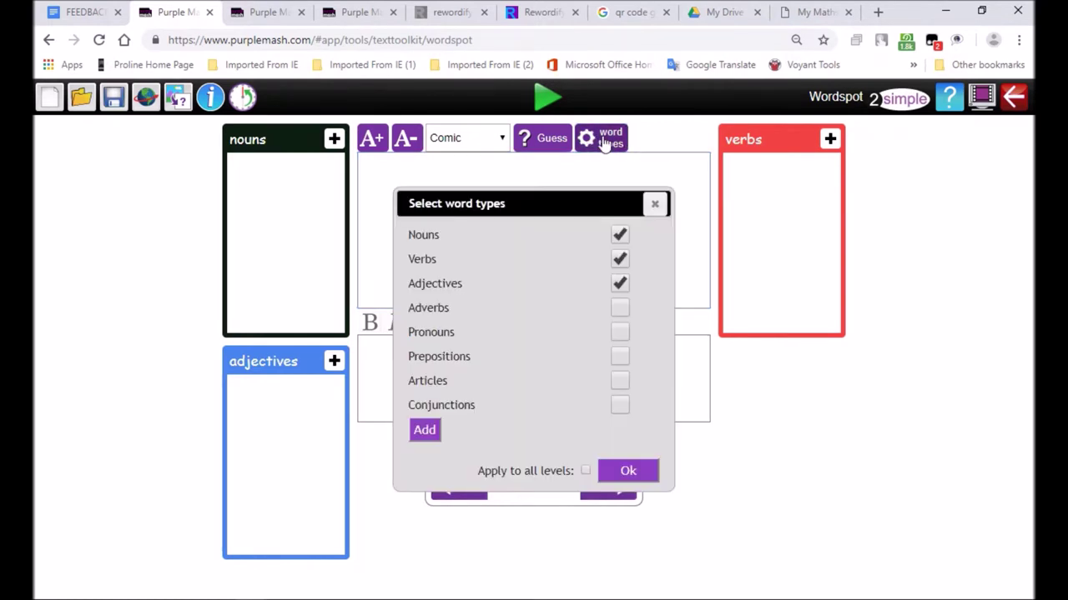
left_click(620, 235)
left_click(619, 259)
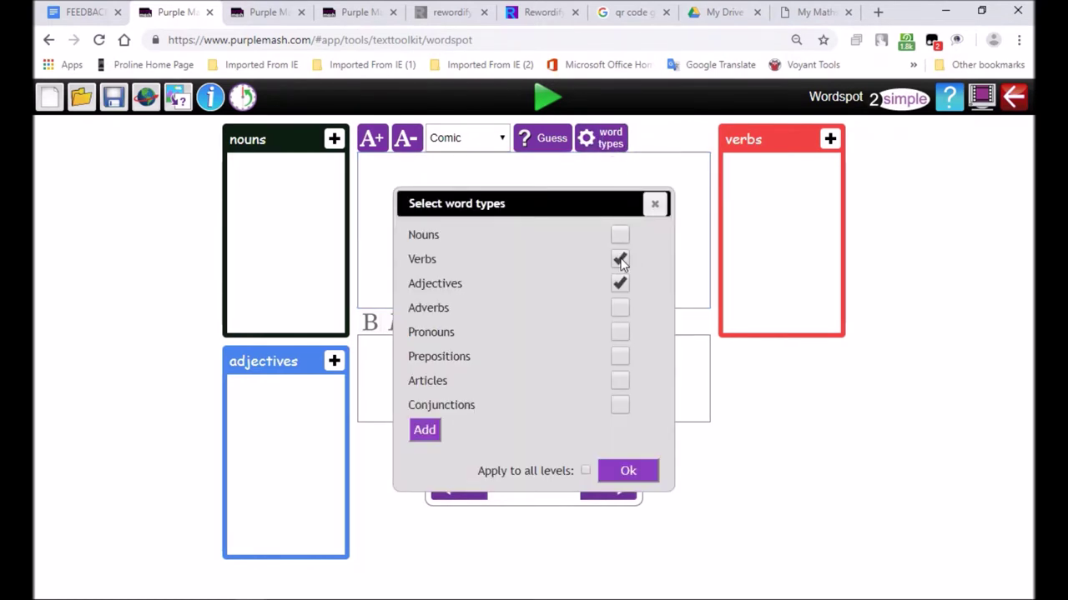
left_click(619, 283)
left_click(627, 470)
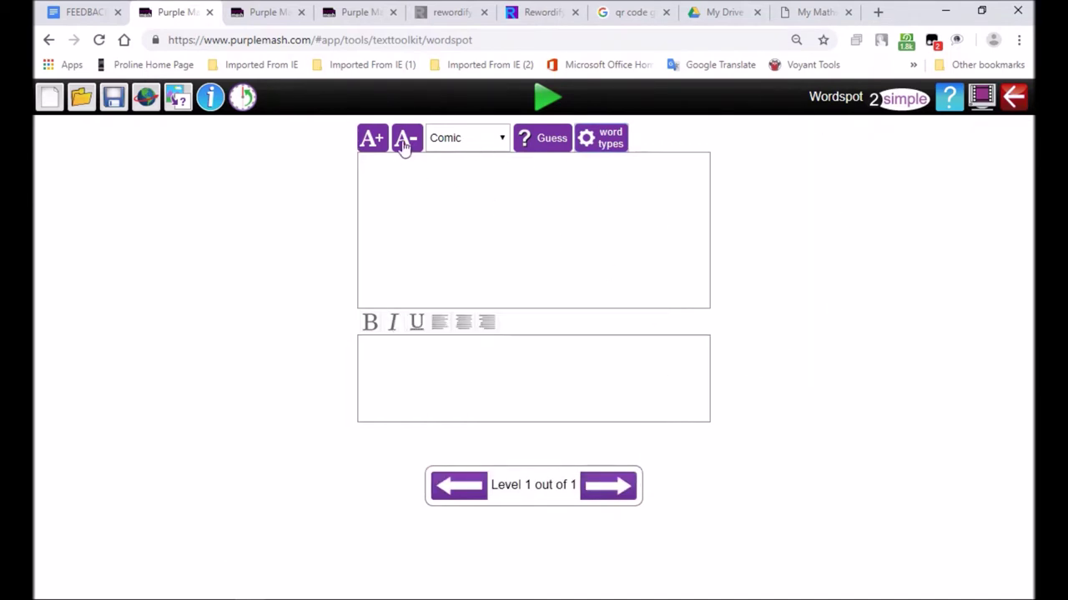
Add a custom word type named "reptiles" to the activity
left_click(604, 147)
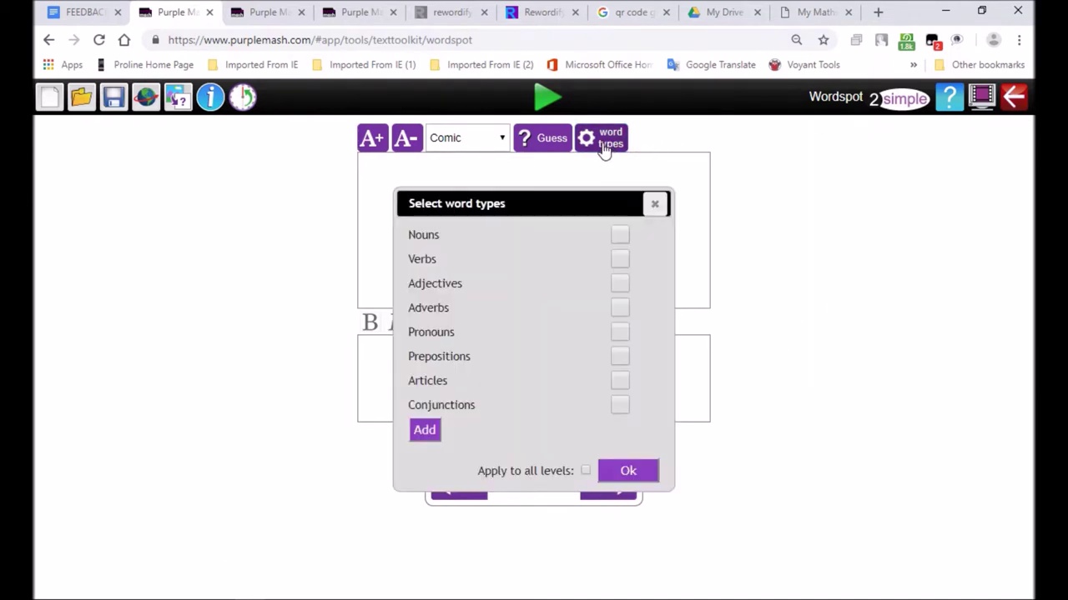
left_click(425, 430)
left_click(448, 444)
type("reptil")
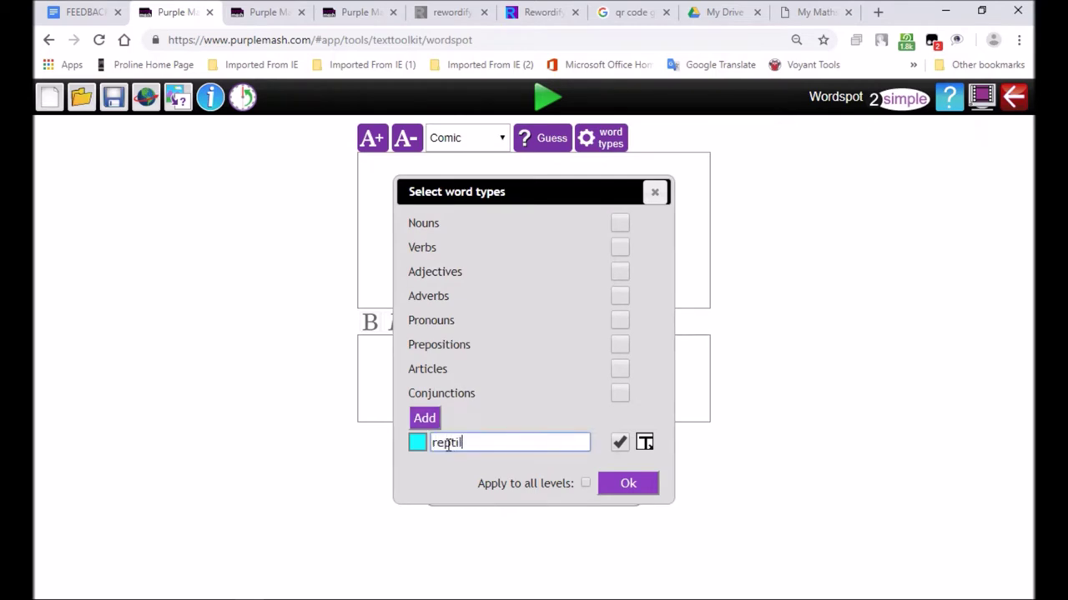
type("es")
left_click(620, 483)
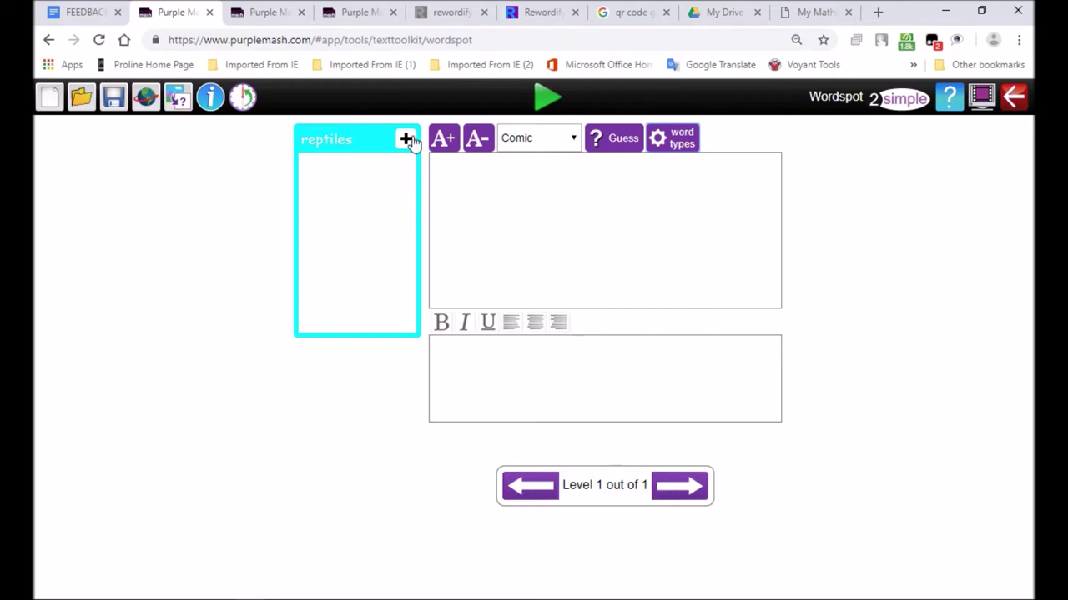
Add a second custom word type named "mammals" and give it a dark red colour
left_click(682, 142)
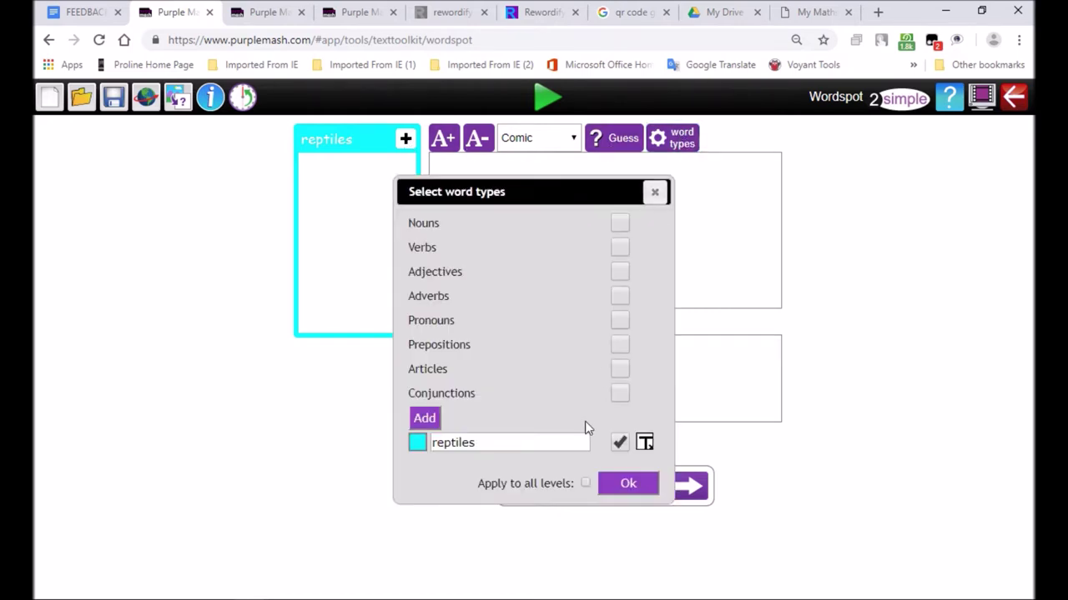
left_click(427, 417)
left_click(452, 453)
type("mam")
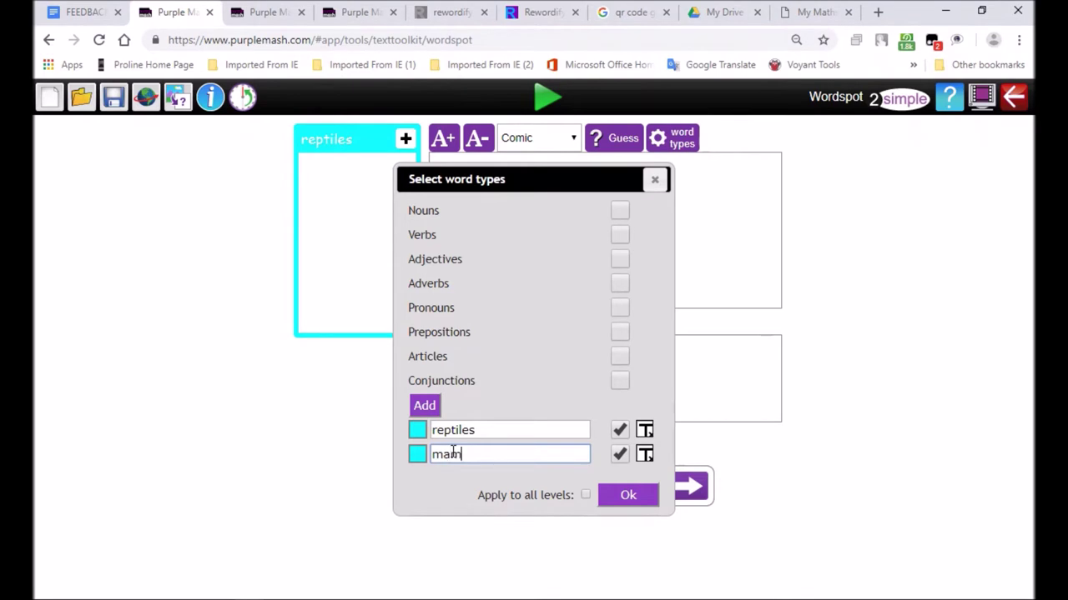
type("mals")
left_click(417, 455)
left_click(415, 455)
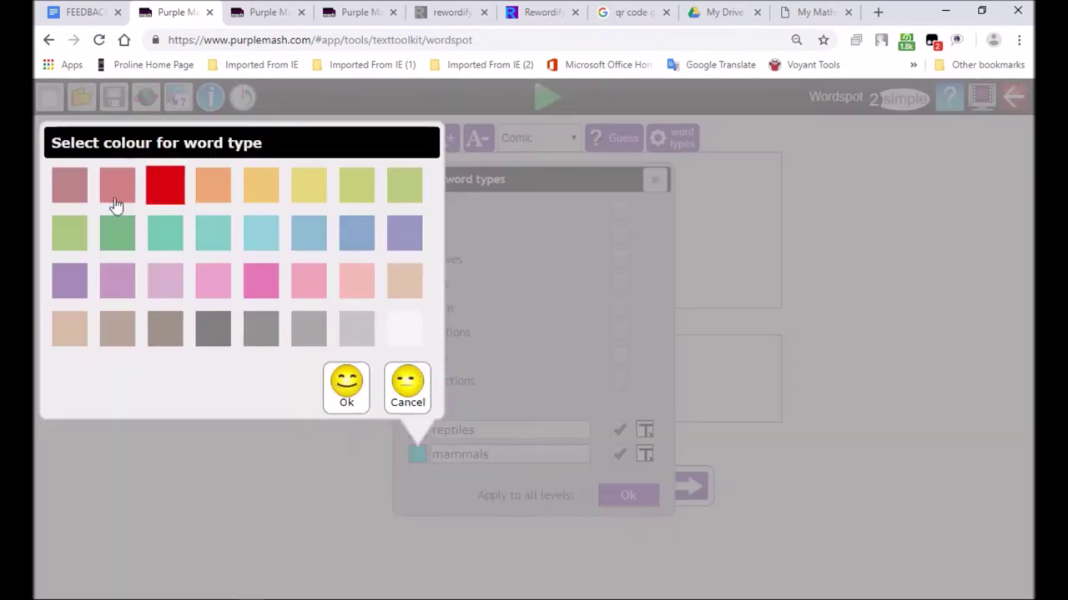
left_click(77, 193)
left_click(337, 383)
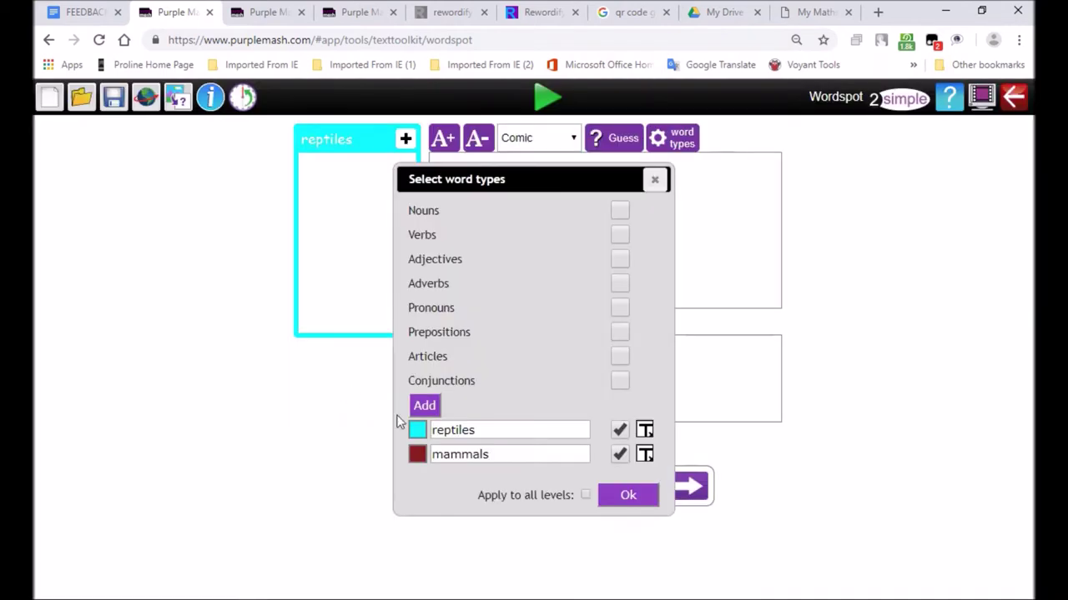
left_click(640, 500)
Enter the activity text "the dog was swimming around the shoal of tuna. The tortoise was sitting on the rock with the badger."
left_click(422, 182)
type("the d")
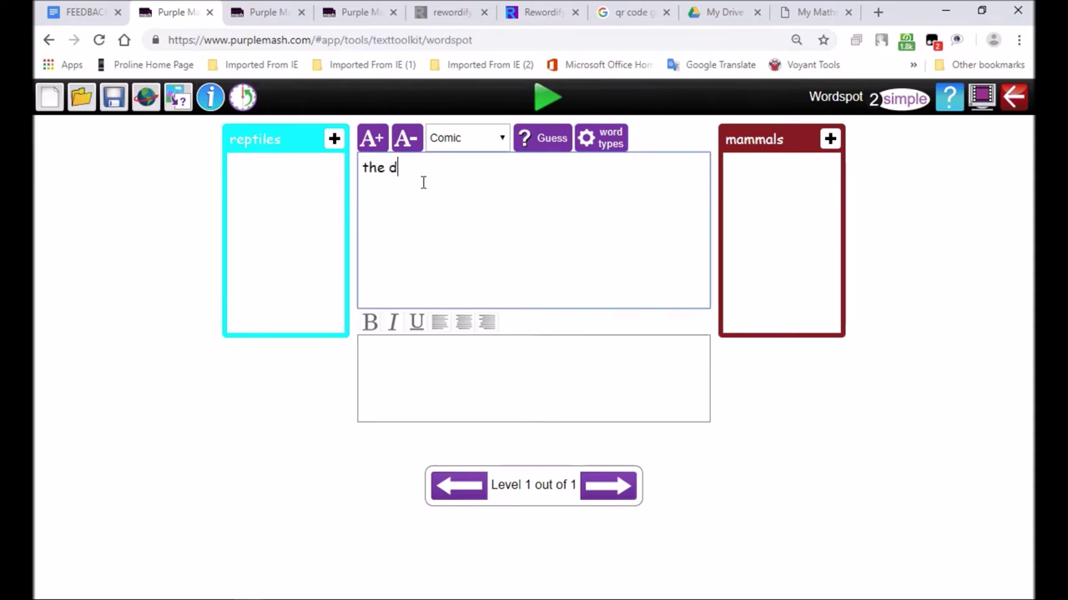
type("og was swimming ")
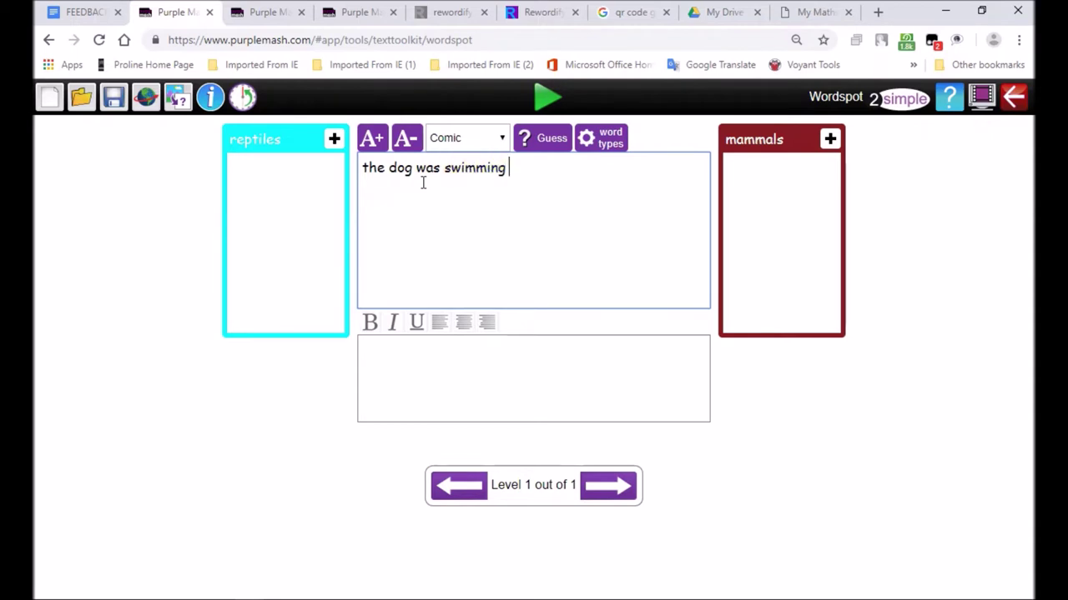
type("around the ")
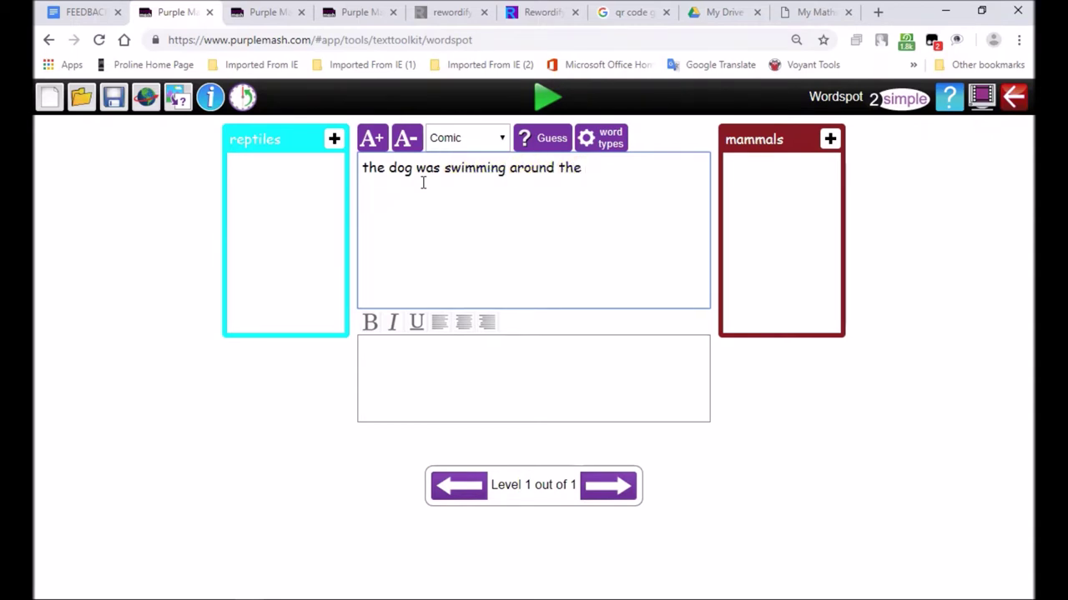
type("shoal of tuna")
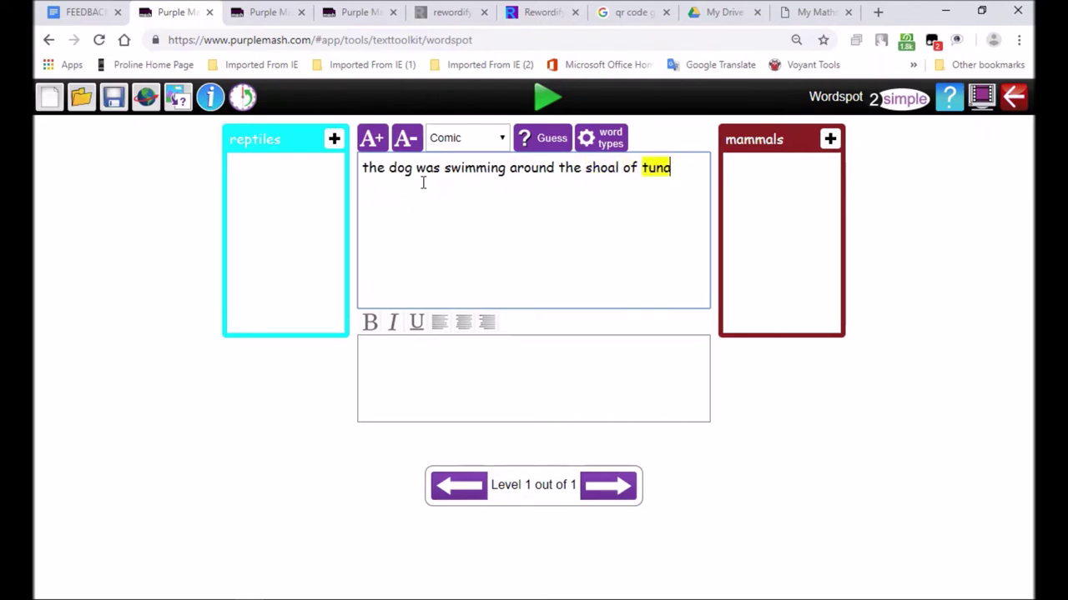
type(". The tortoise")
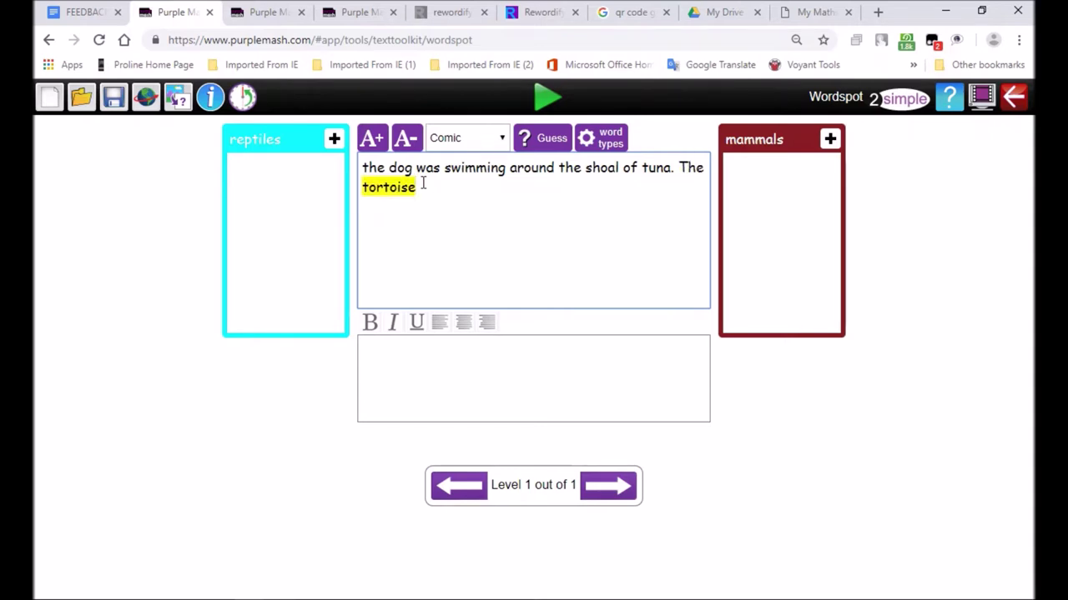
type(" wa")
type("s sit")
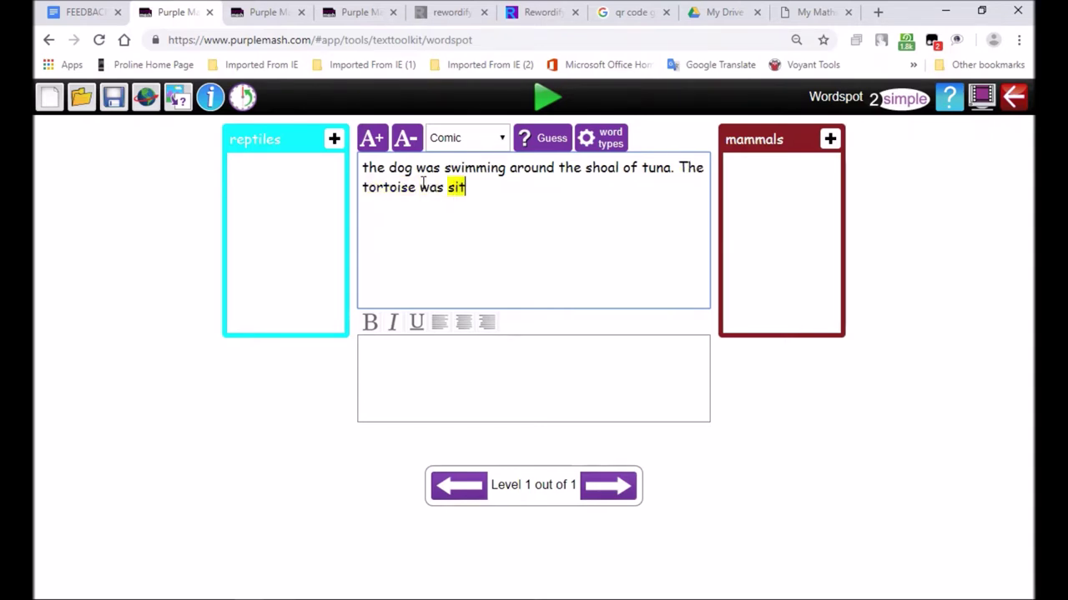
type("ting on the ")
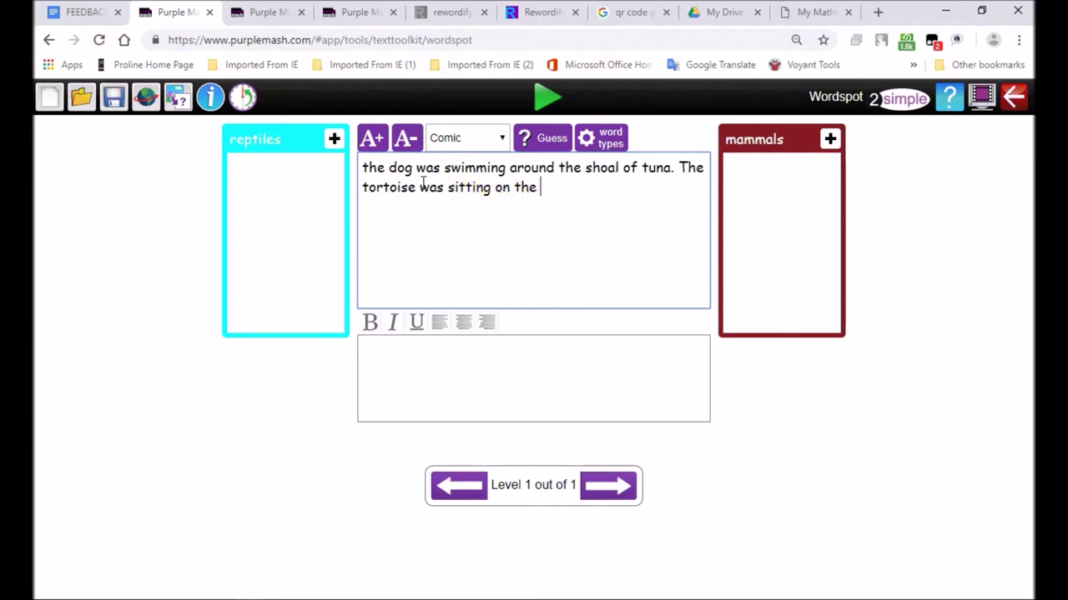
type("rock with the badger.")
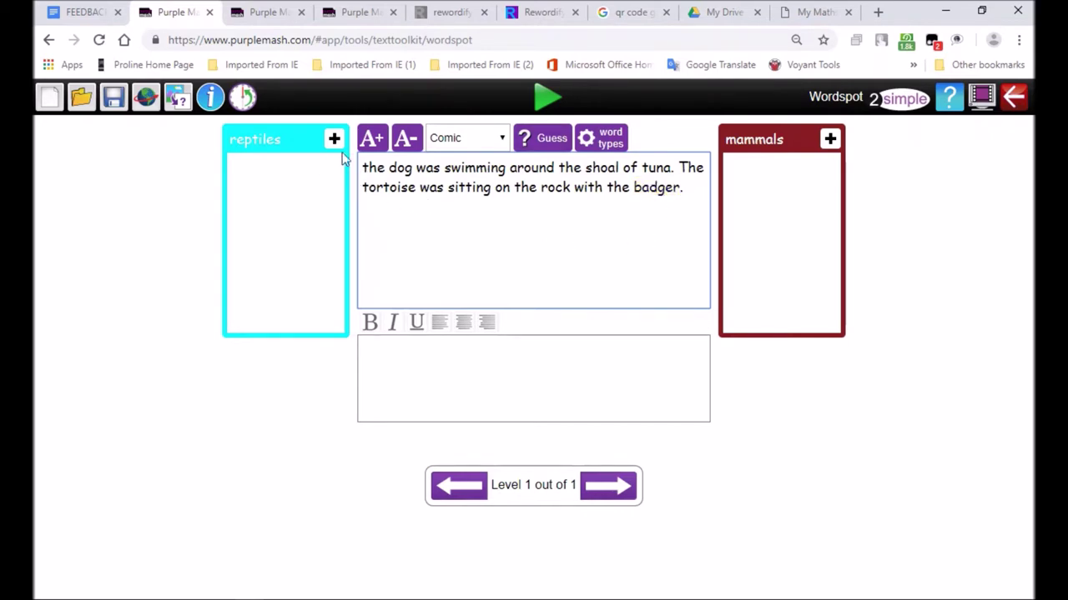
Assign the word "tortoise" to reptiles, and the words "badger" and "dog" to mammals
left_click(383, 189)
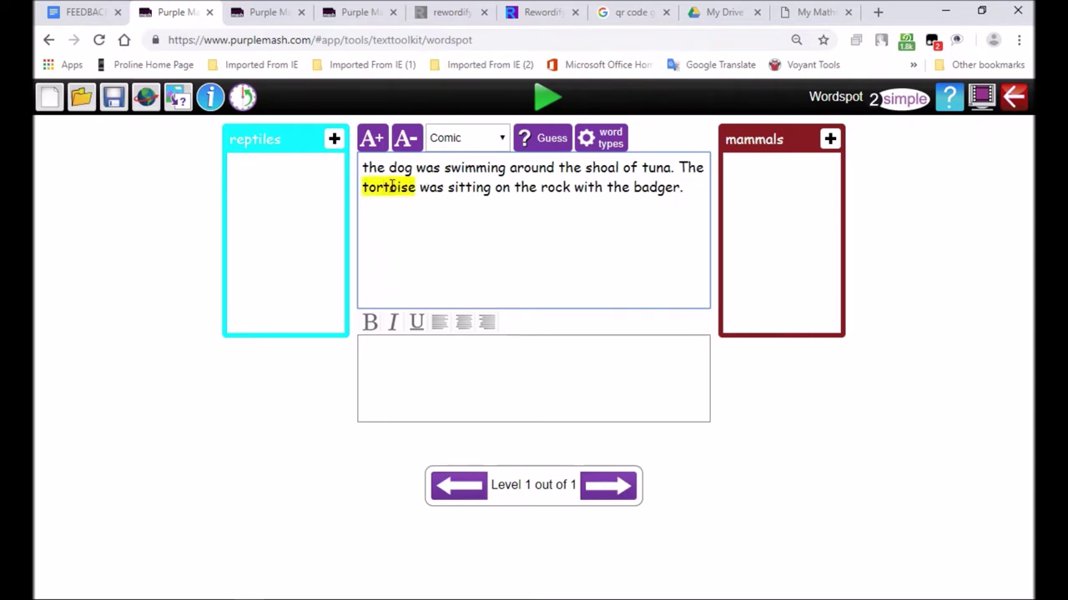
left_click(335, 140)
double_click(655, 187)
left_click(829, 141)
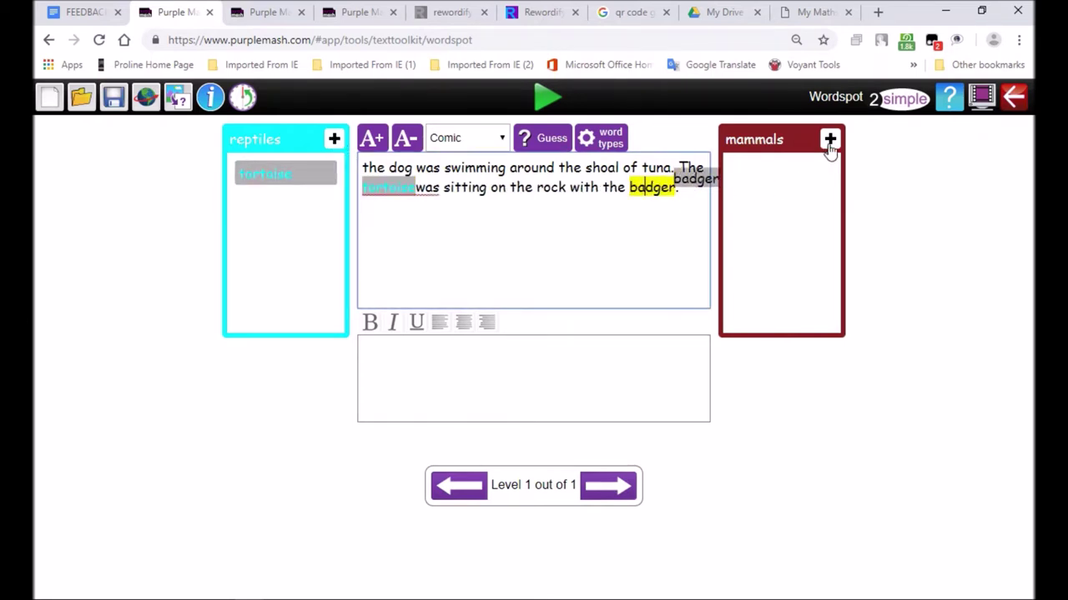
double_click(401, 168)
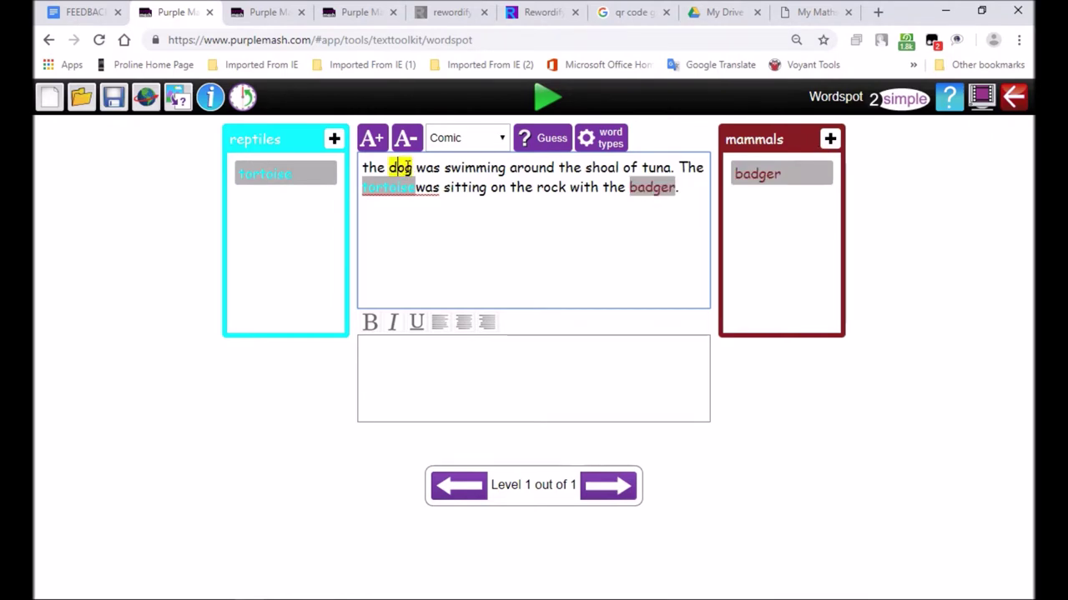
left_click(829, 141)
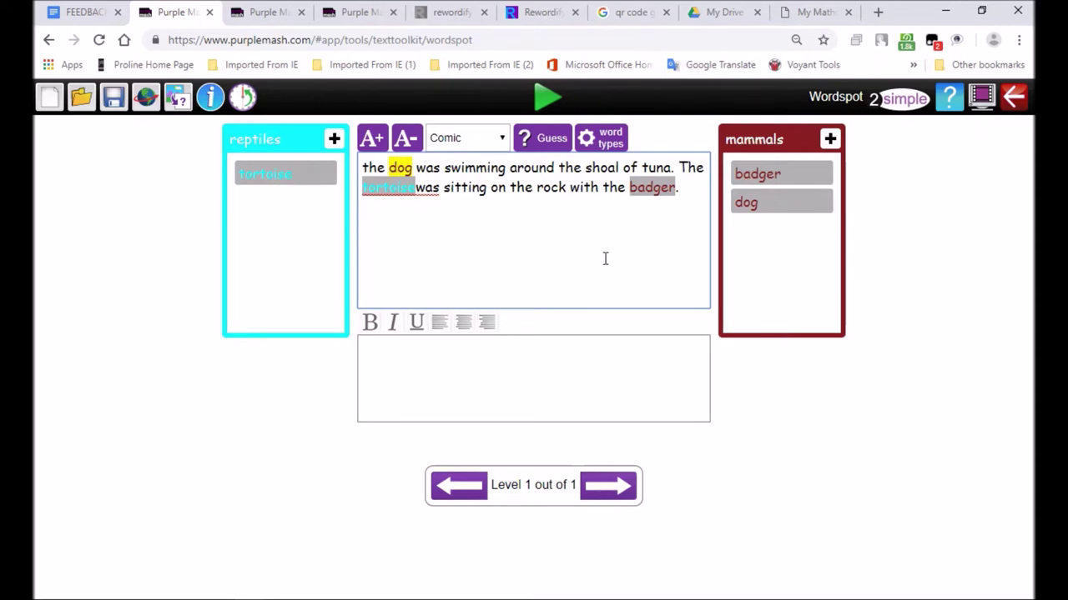
left_click(1013, 97)
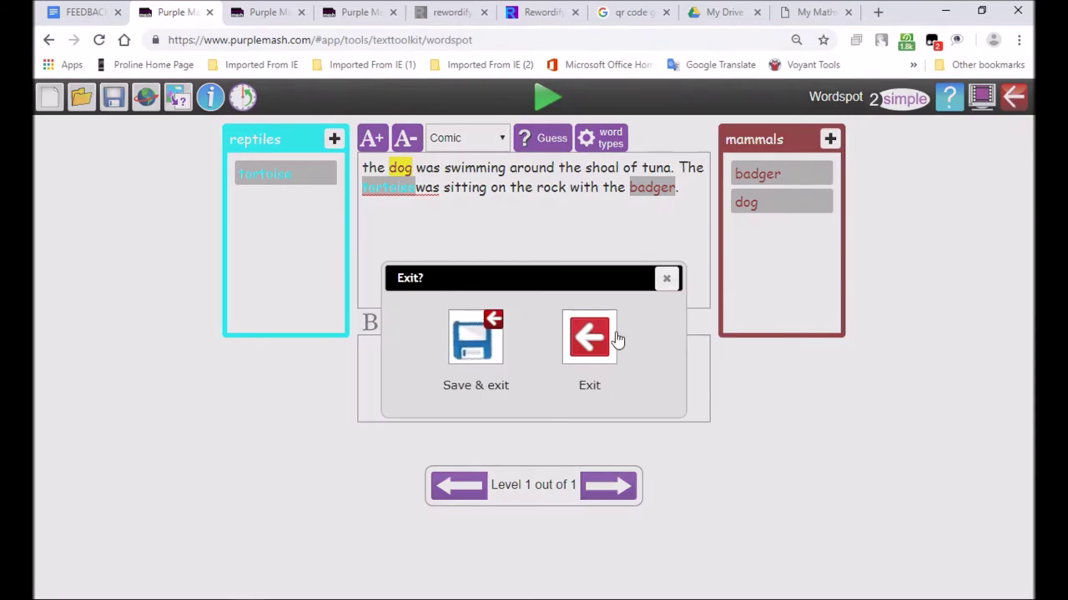
left_click(666, 281)
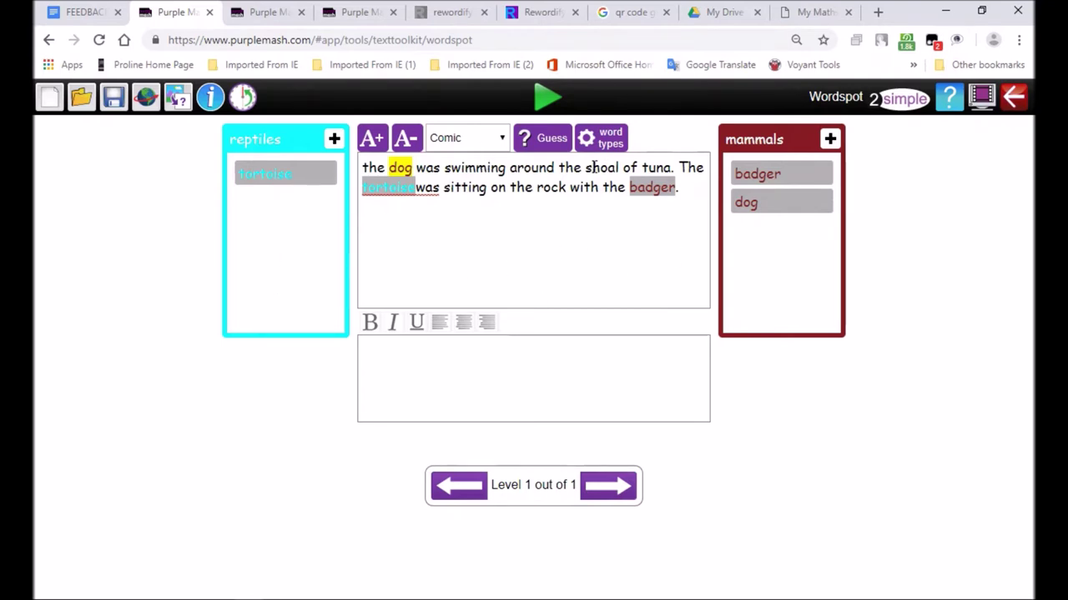
left_click_drag(372, 168, 696, 191)
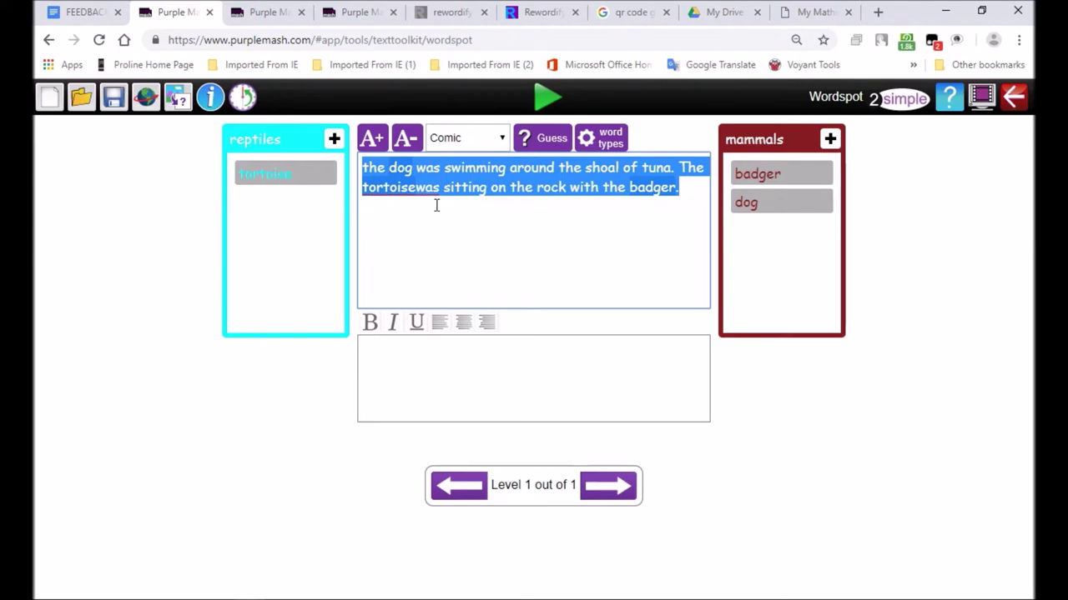
left_click(462, 190)
left_click_drag(366, 167, 696, 186)
Add a third custom word type named "fish" with a dark grey colour
left_click(605, 140)
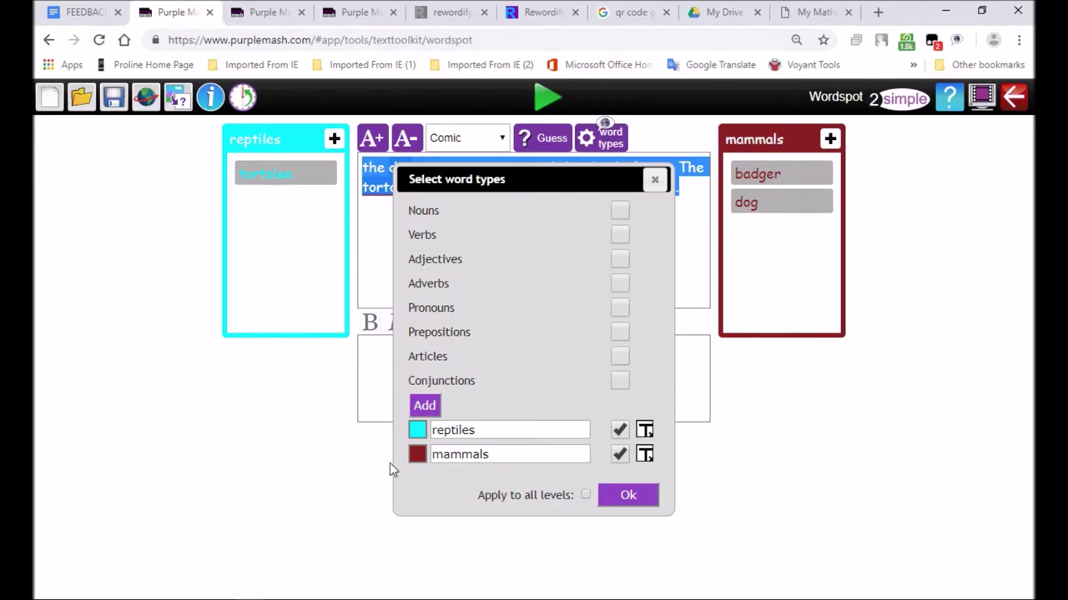
left_click(425, 406)
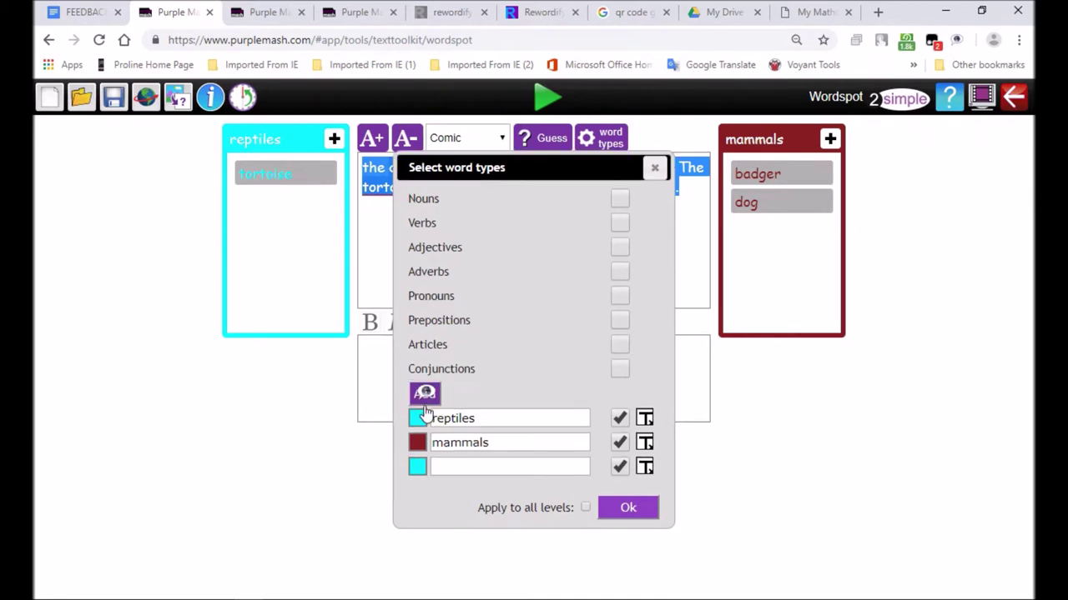
left_click(417, 468)
left_click(262, 339)
left_click(342, 395)
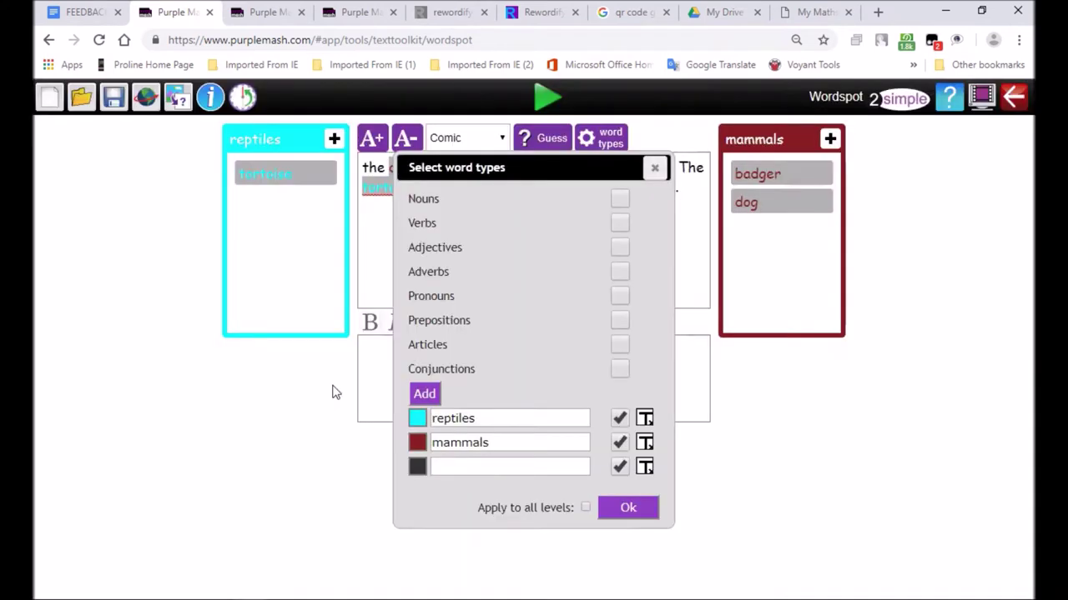
left_click(462, 464)
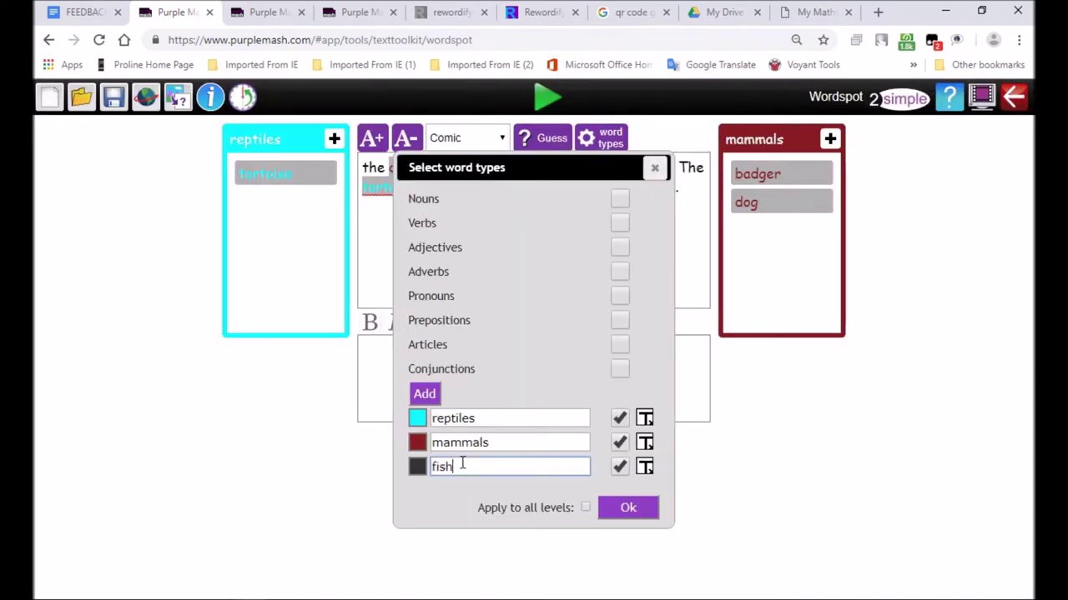
left_click(626, 508)
Assign the word "tuna" in the text to the fish word type
left_click(519, 190)
left_click(640, 170)
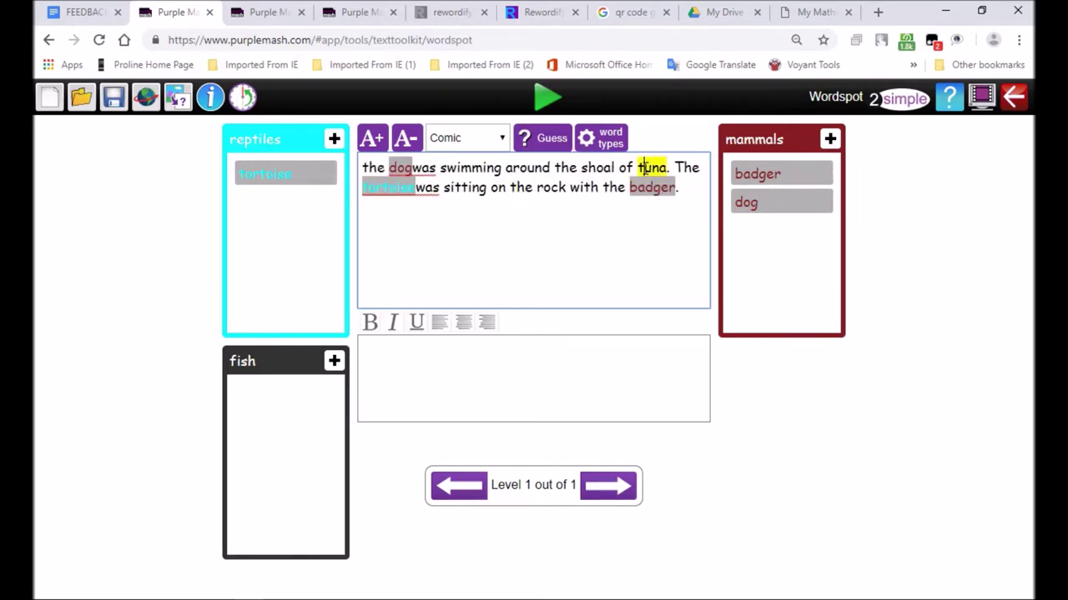
left_click(335, 361)
left_click(1015, 104)
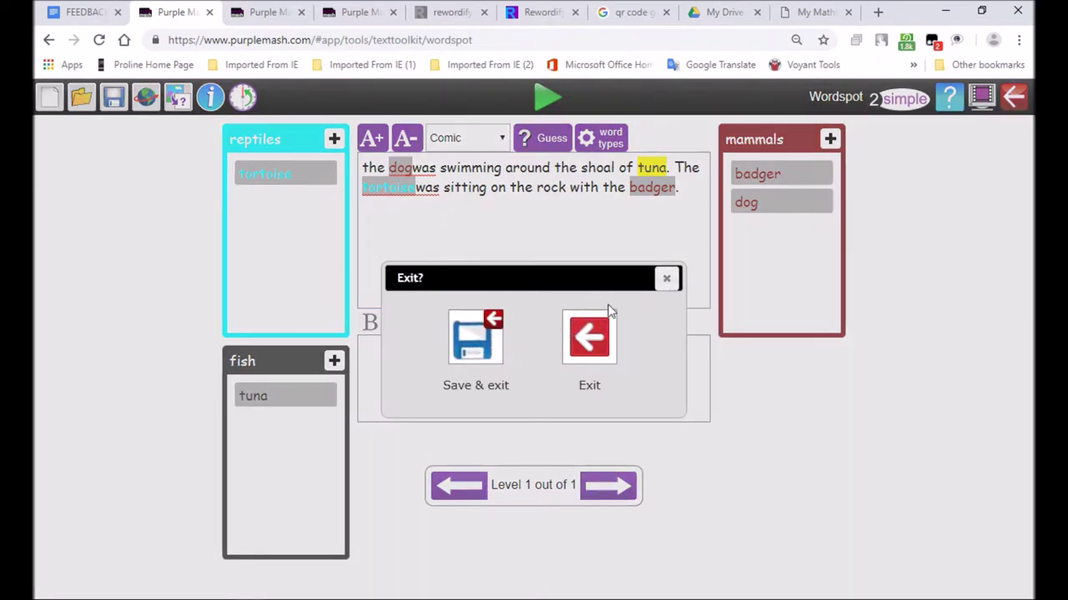
left_click(665, 279)
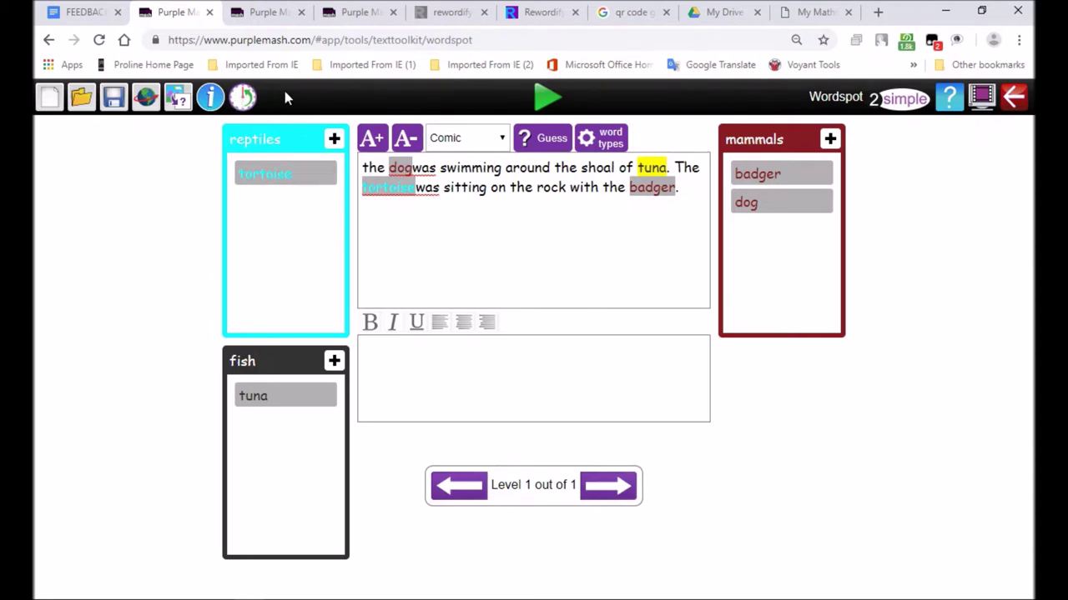
Set a time limit for the activity and add a blank second level
left_click(244, 100)
left_click(101, 200)
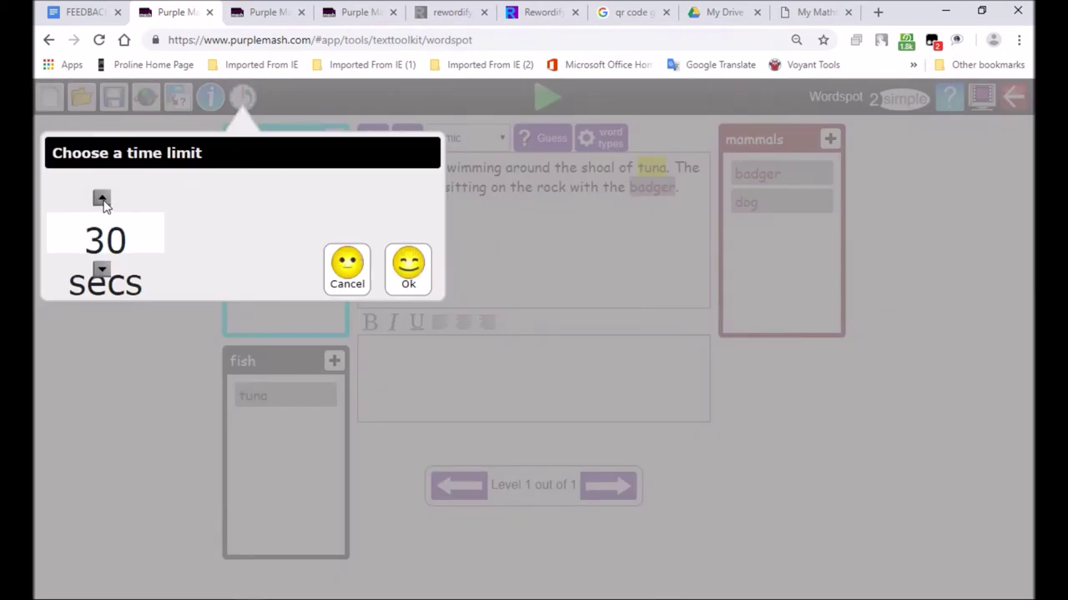
left_click(102, 201)
left_click(407, 279)
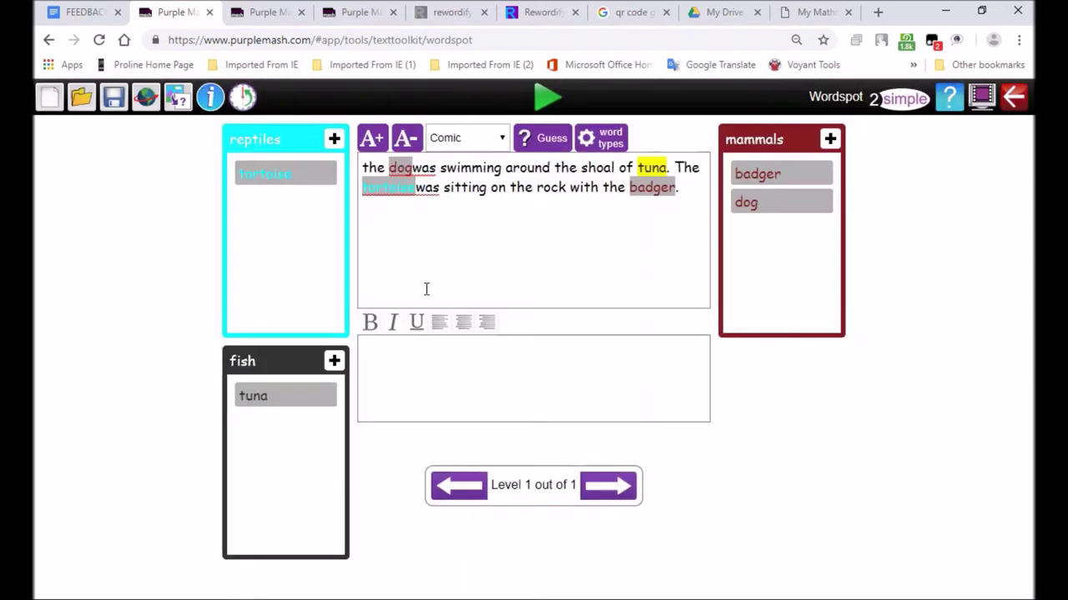
left_click(613, 497)
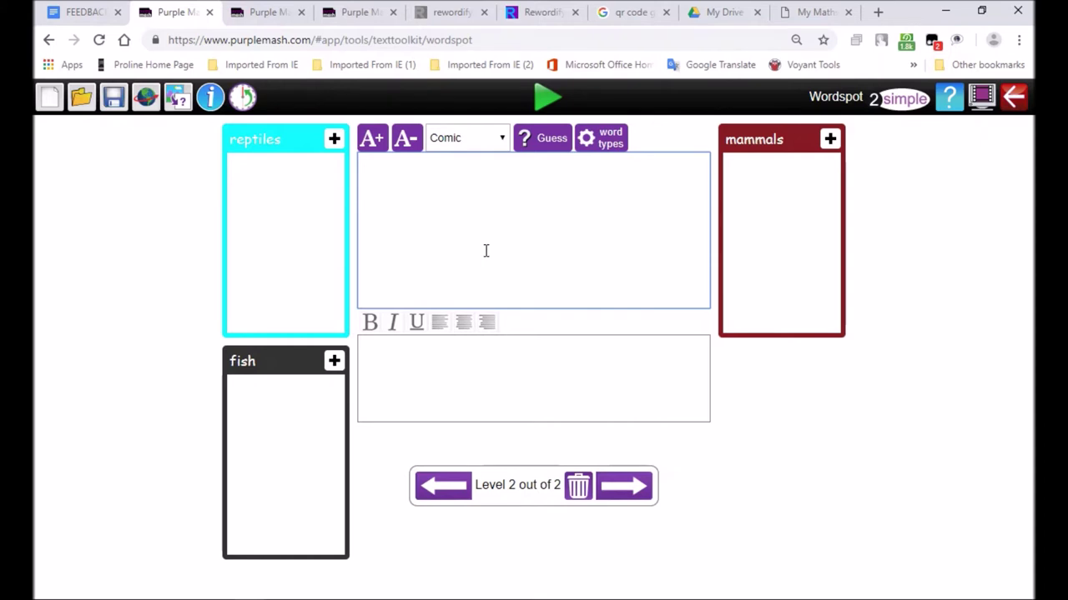
Exit the Word Spot activity without saving and go to the saved files in My Work
left_click(1014, 98)
left_click(589, 340)
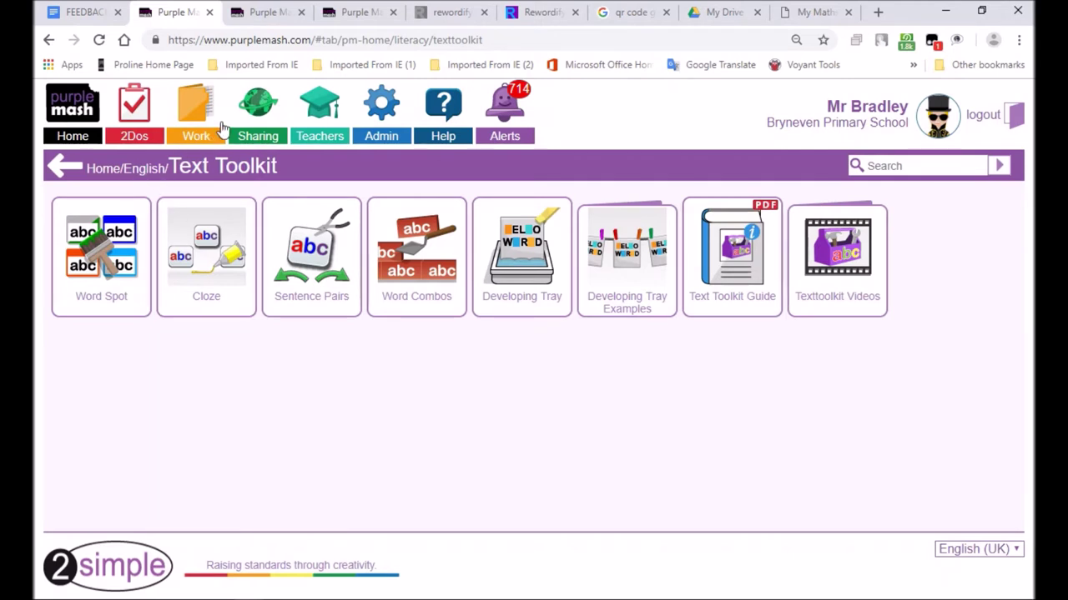
left_click(196, 123)
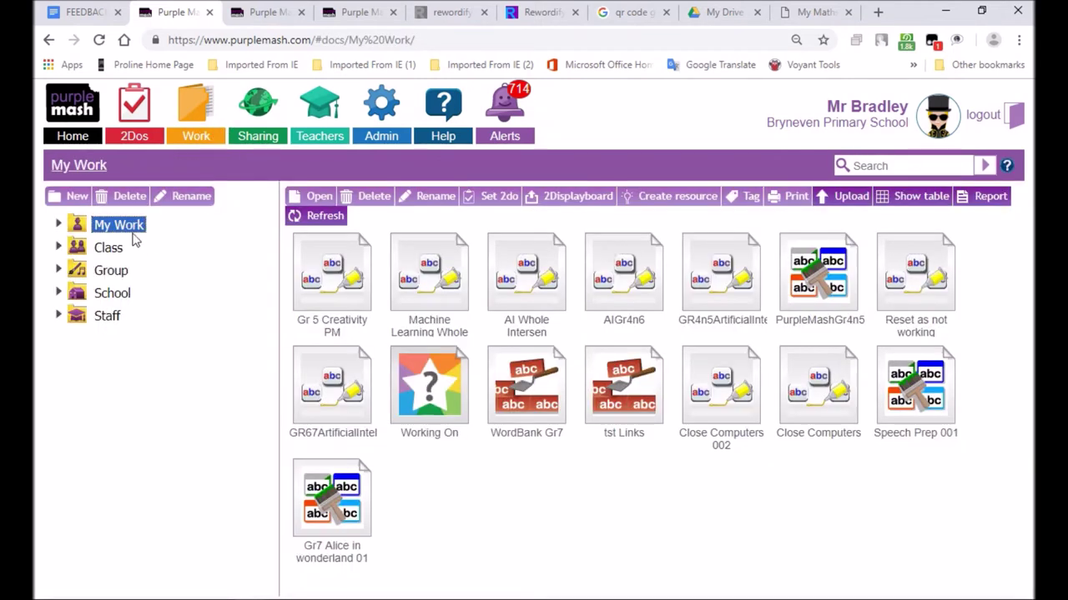
Open the saved "Machine Learning Whole" activity and start playing it
left_click(444, 294)
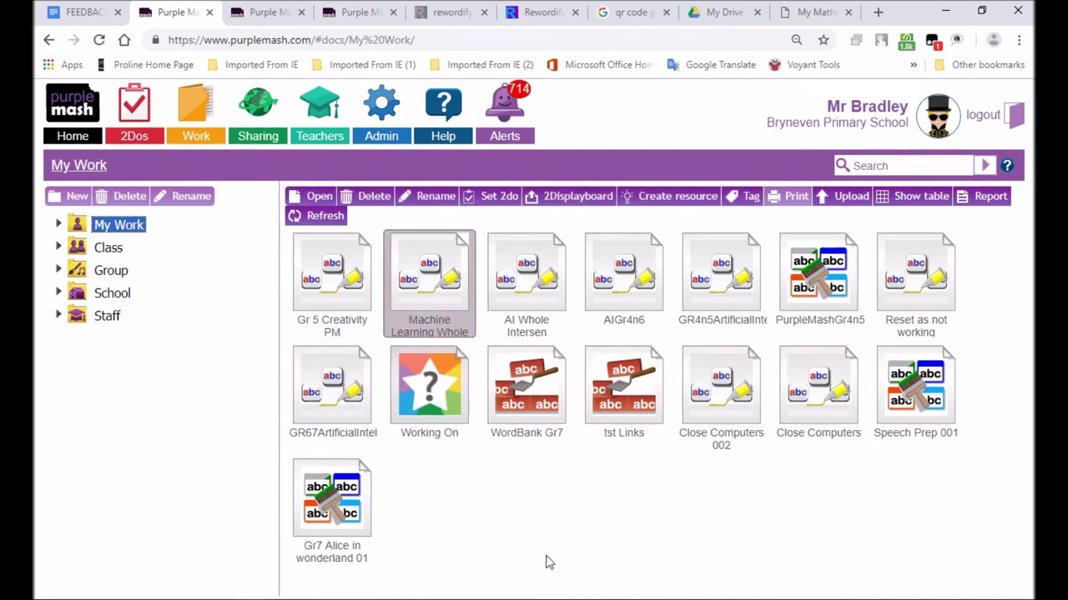
mouse_move(404, 292)
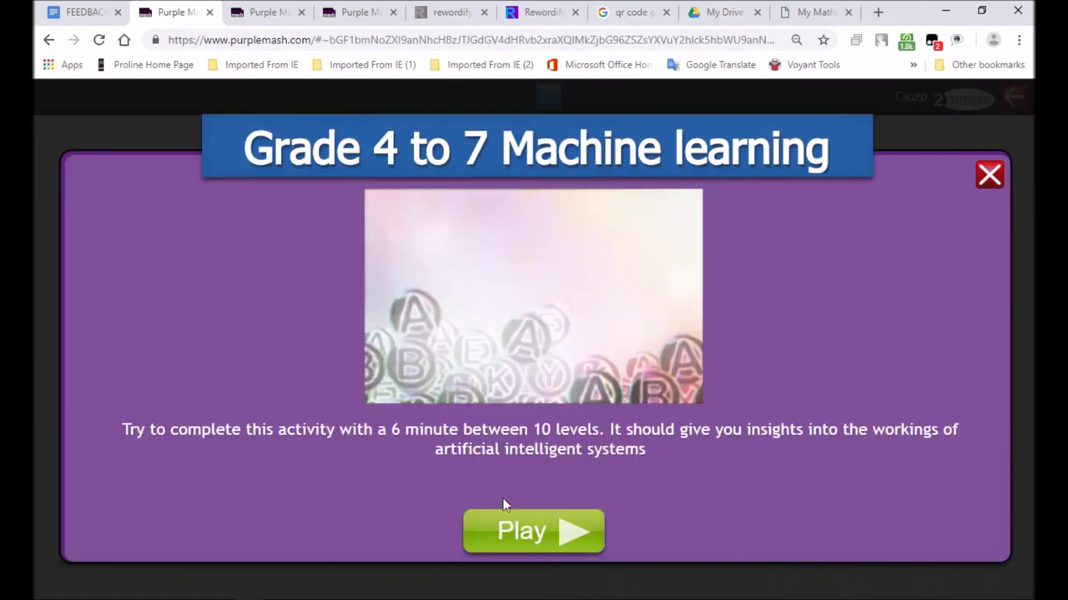
left_click(528, 532)
Fill the AI passage's six gaps, in reading order, with "independently", "goal", "computer", "broad", "recognition" and "language"
left_click_drag(709, 158, 409, 143)
left_click_drag(701, 207, 422, 190)
left_click_drag(684, 177, 329, 167)
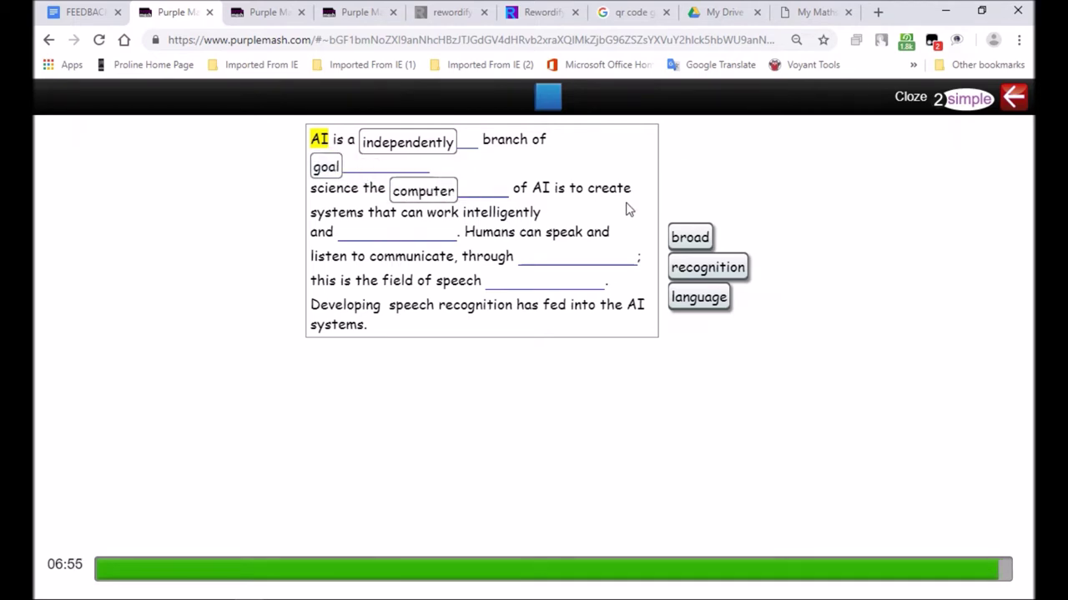
left_click_drag(689, 238, 360, 236)
left_click_drag(676, 267, 550, 257)
left_click_drag(699, 297, 517, 283)
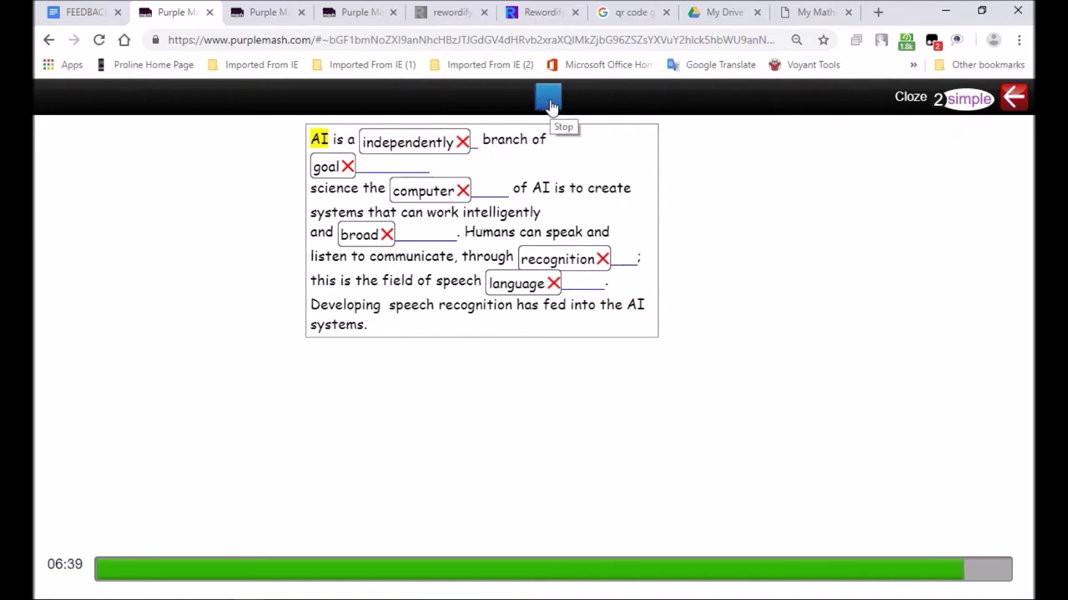
Swap the words "independently" and "computer" between the passage's first and third gaps
left_click_drag(441, 142, 217, 287)
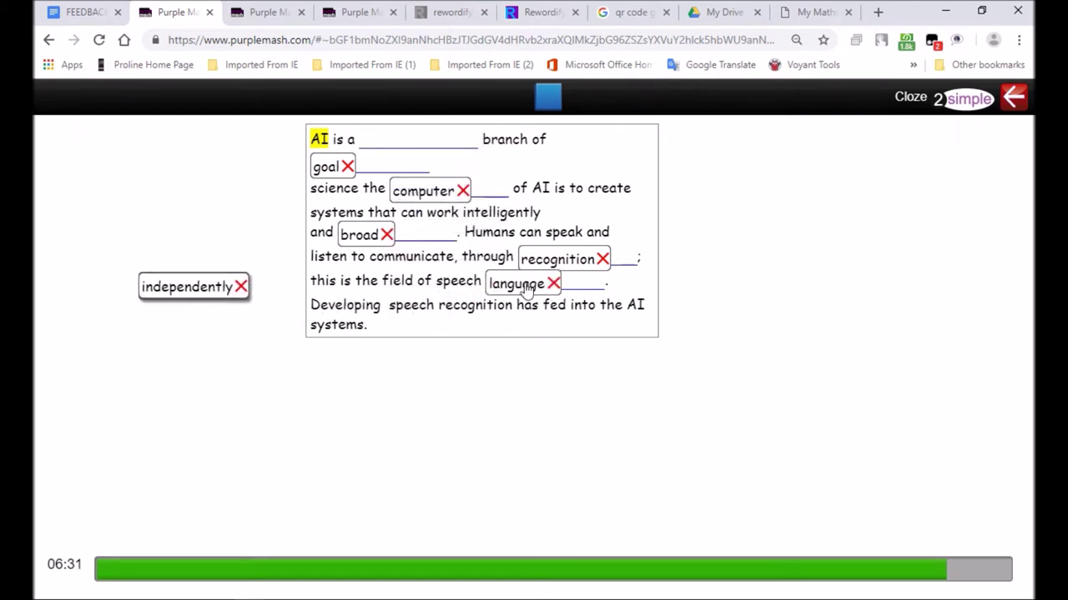
left_click_drag(407, 200, 403, 144)
left_click_drag(217, 288, 484, 192)
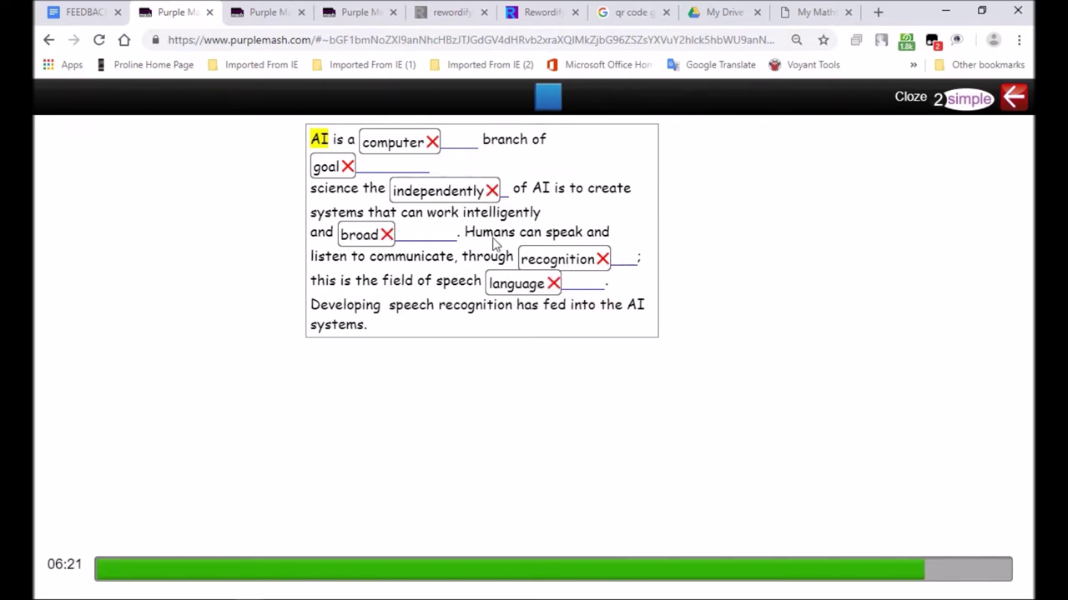
Exit the Cloze activity without saving and deselect its file in My Work
left_click(1014, 100)
left_click(586, 342)
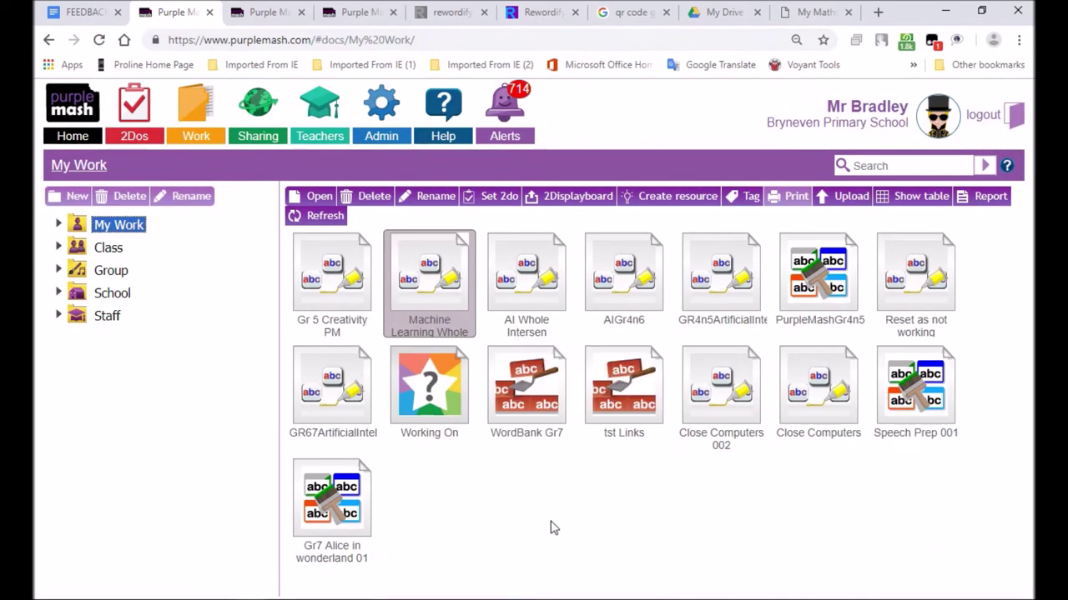
left_click(555, 520)
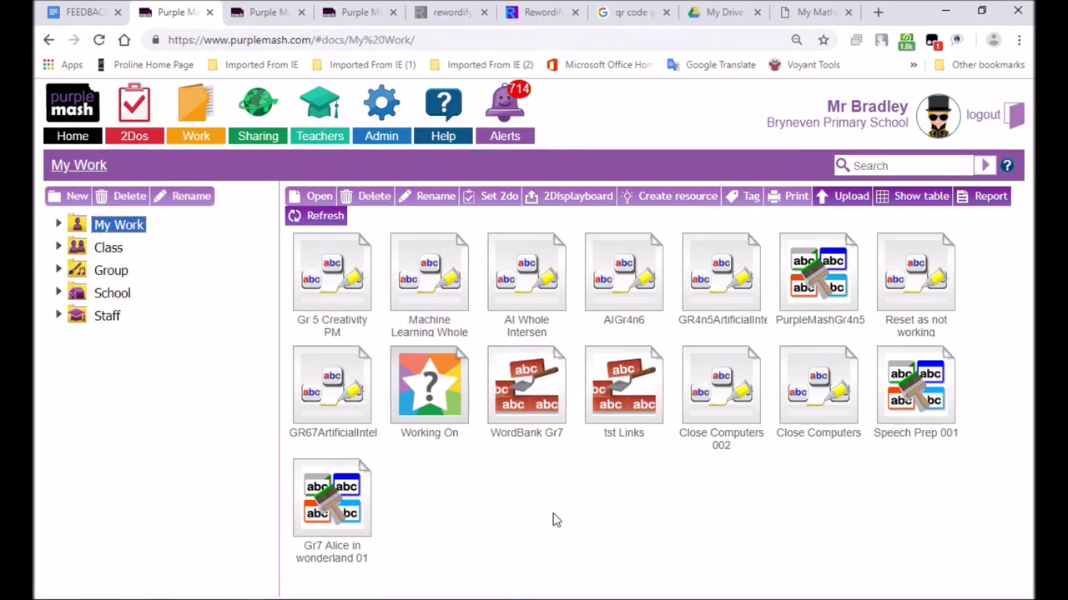
Reopen the "Machine Learning Whole" activity and dismiss its introduction to reach the editing view
left_click(434, 291)
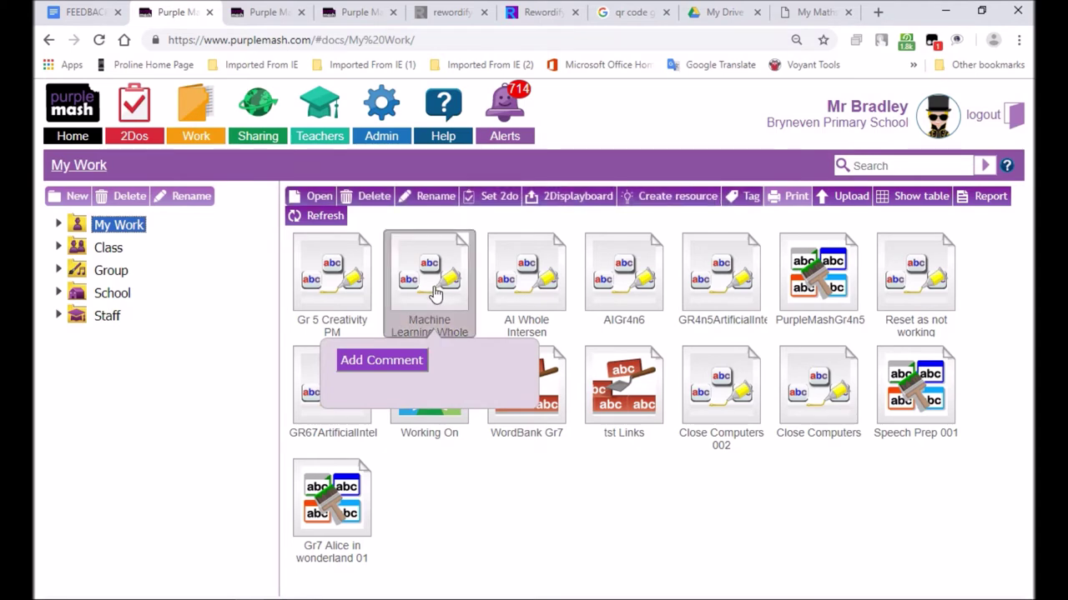
left_click(307, 198)
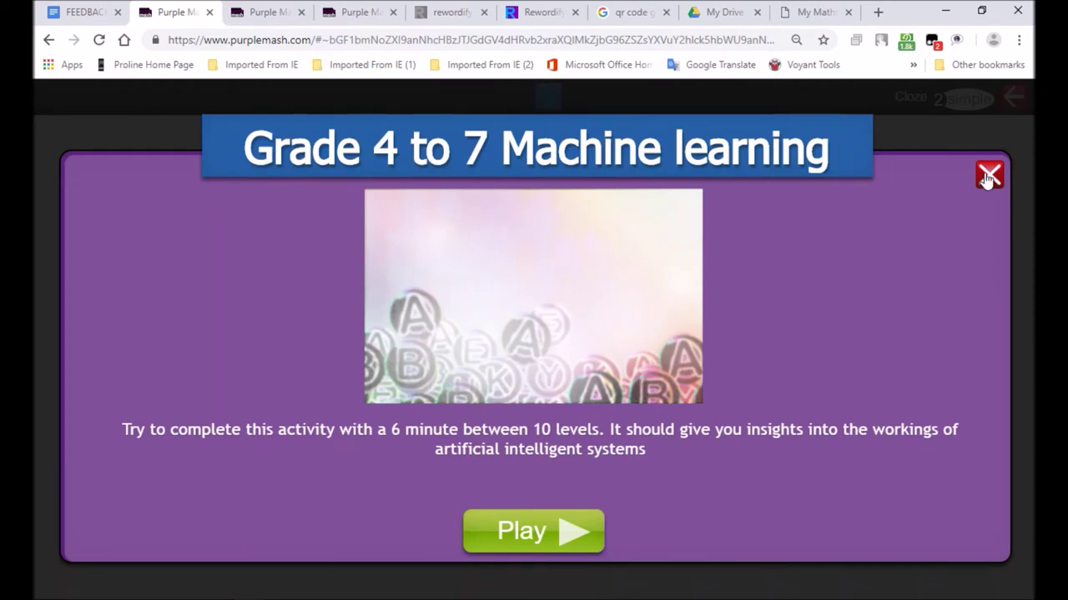
left_click(988, 176)
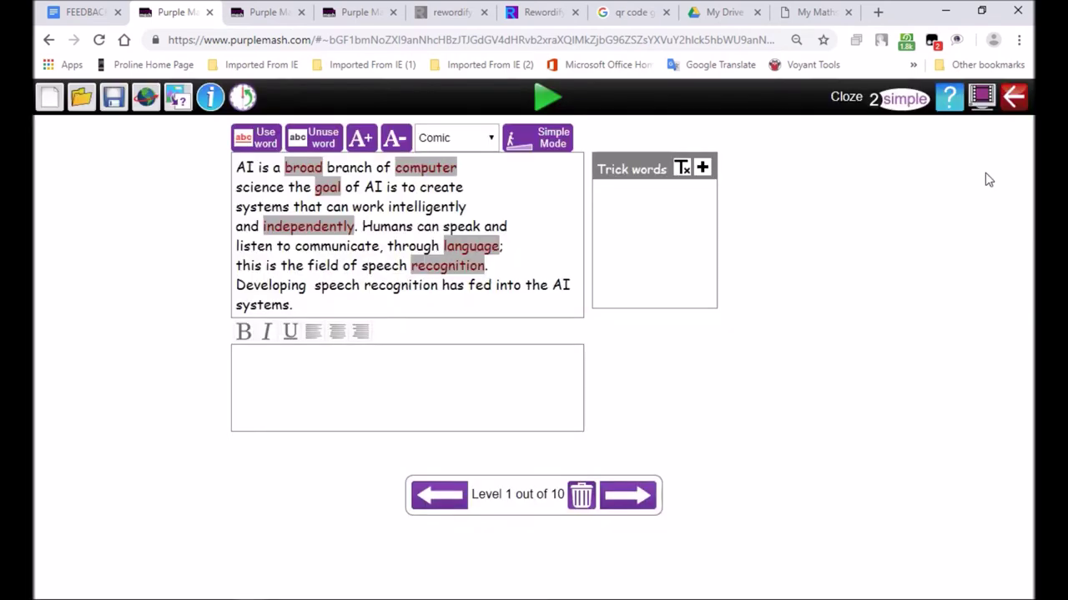
Open the activity's sharing options and show its link and QR code
left_click(145, 100)
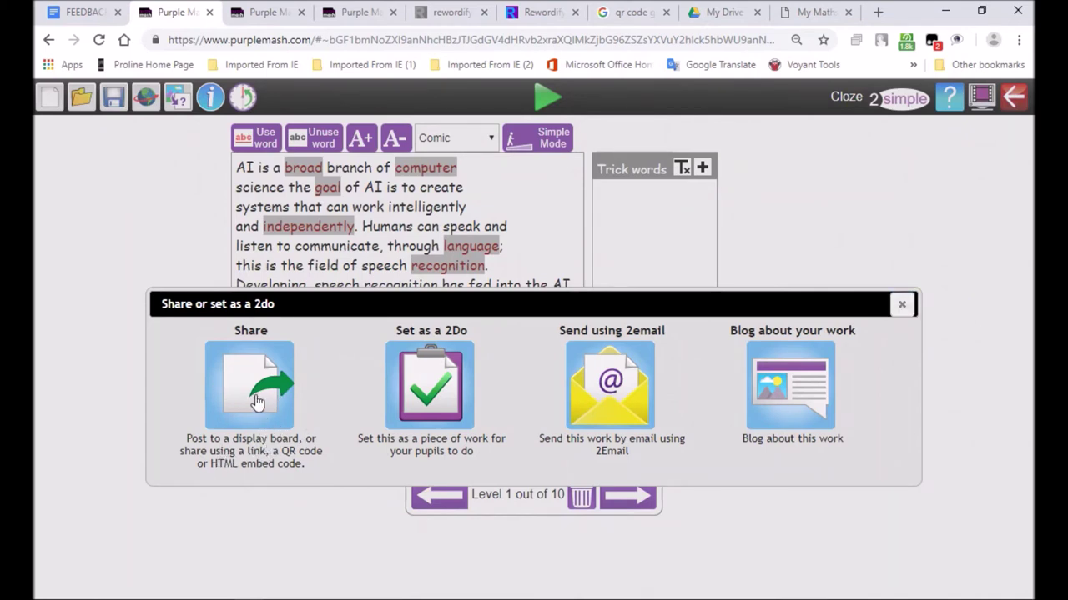
left_click(257, 403)
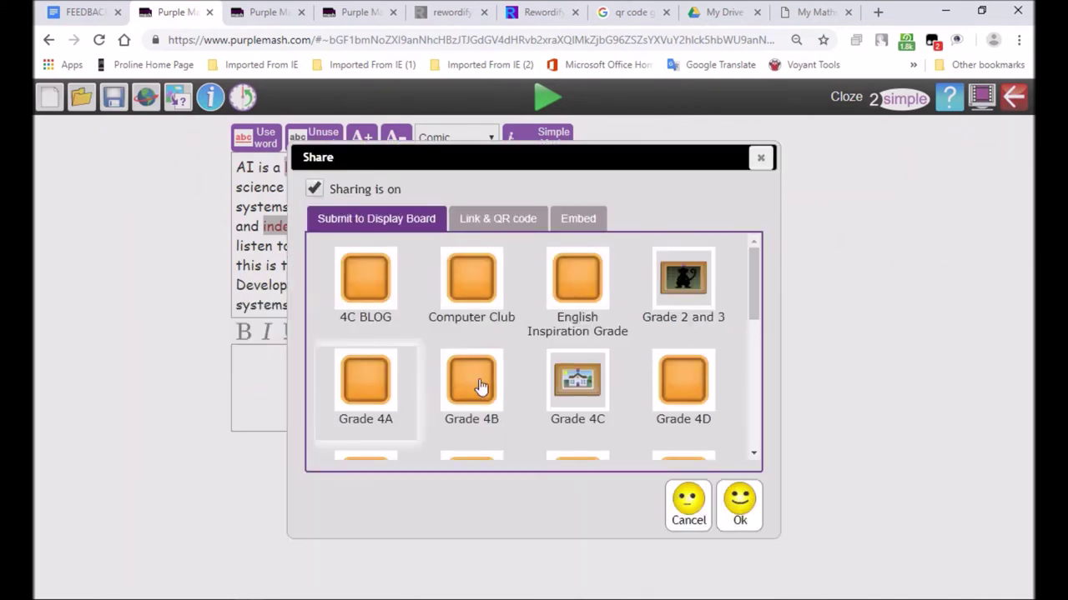
left_click(505, 221)
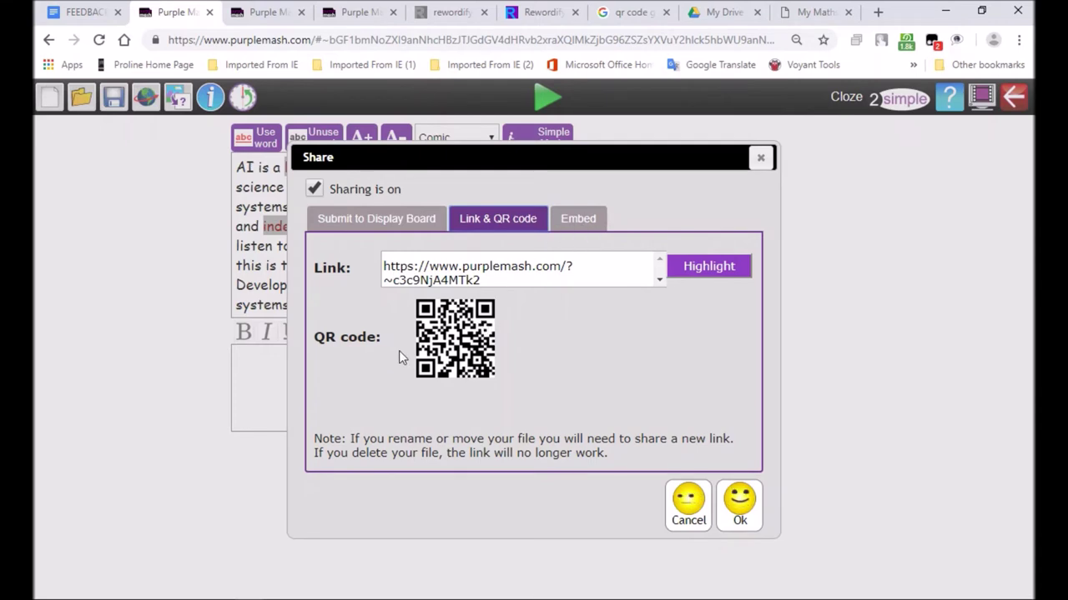
Copy the activity's full HTML embed code and confirm the sharing settings
left_click(578, 219)
left_click_drag(385, 268, 467, 290)
right_click(467, 290)
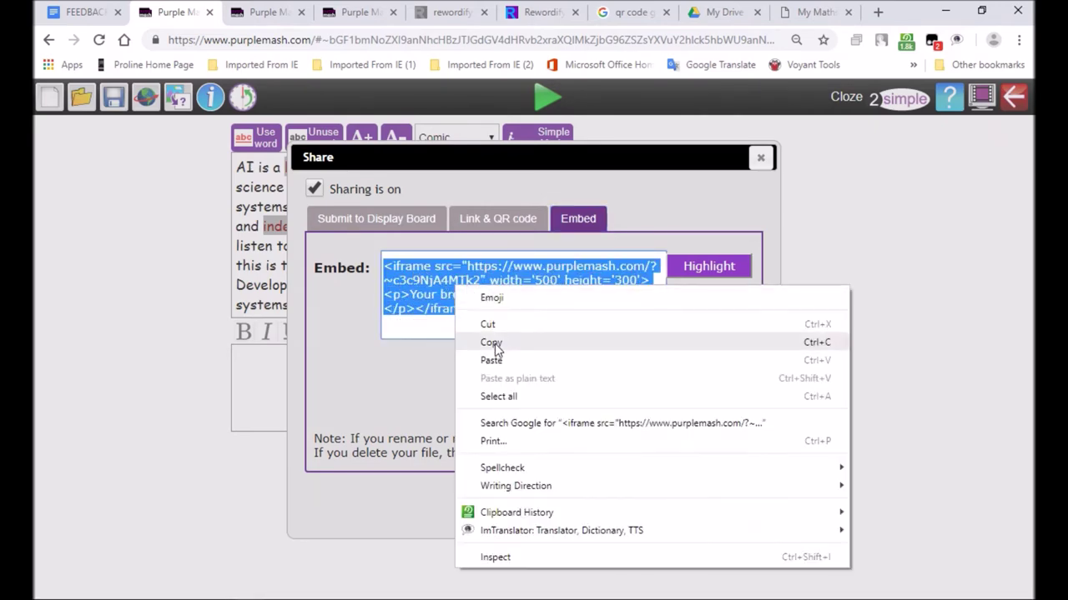
left_click(495, 342)
left_click(732, 512)
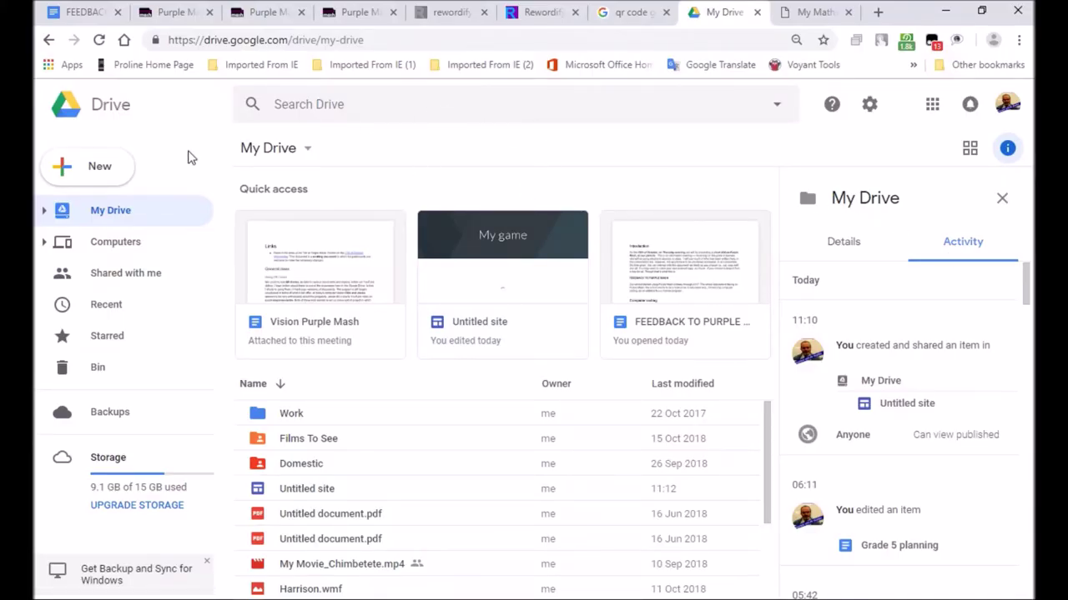
Switch to Google Drive, create a new Google Site and set its page title to "My English game"
left_click(98, 166)
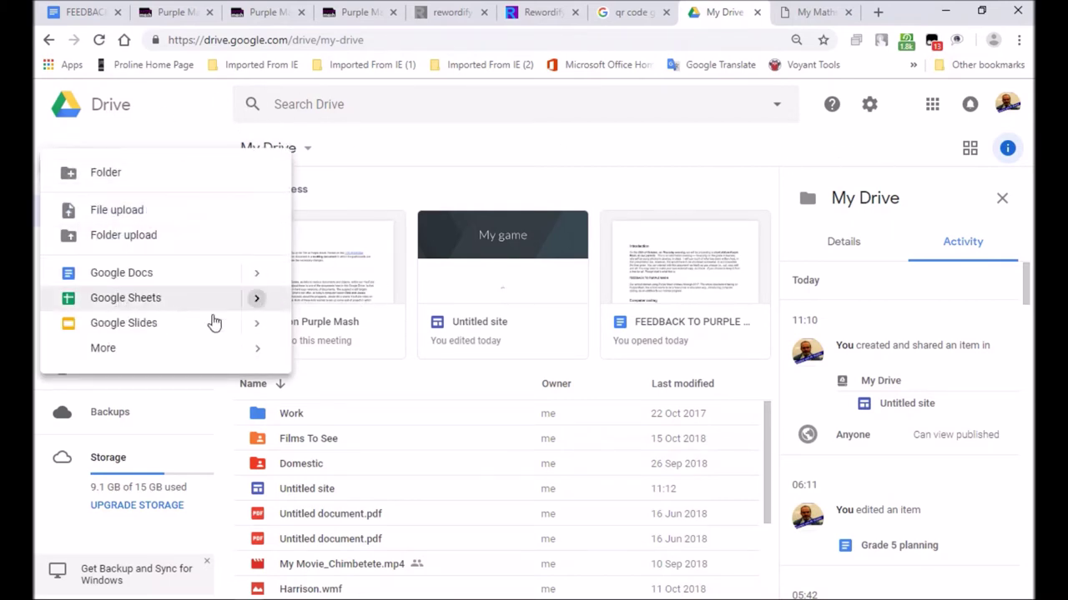
mouse_move(115, 354)
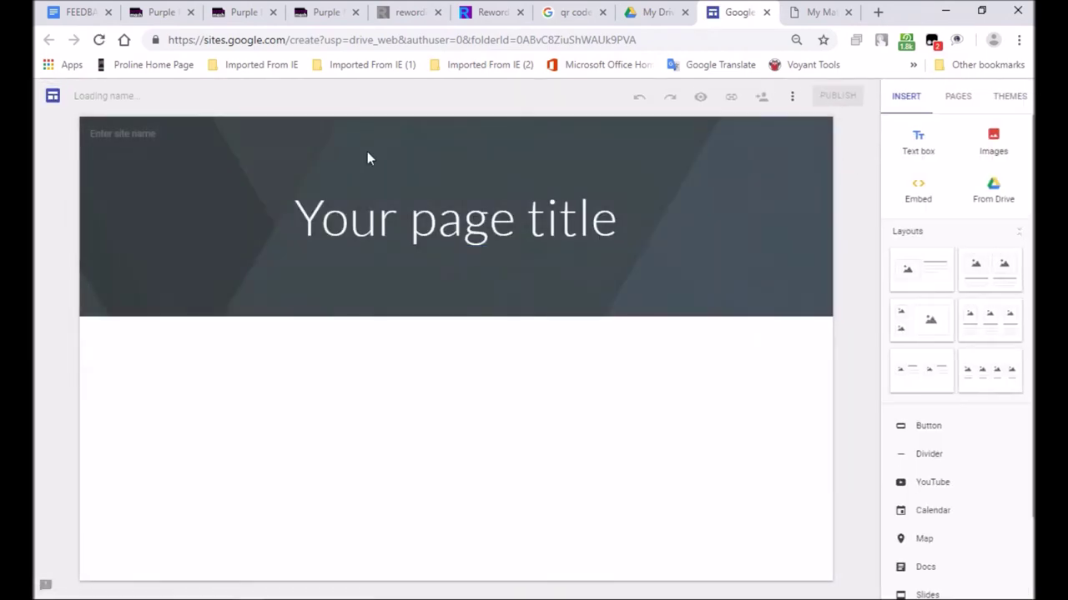
left_click_drag(308, 221, 618, 221)
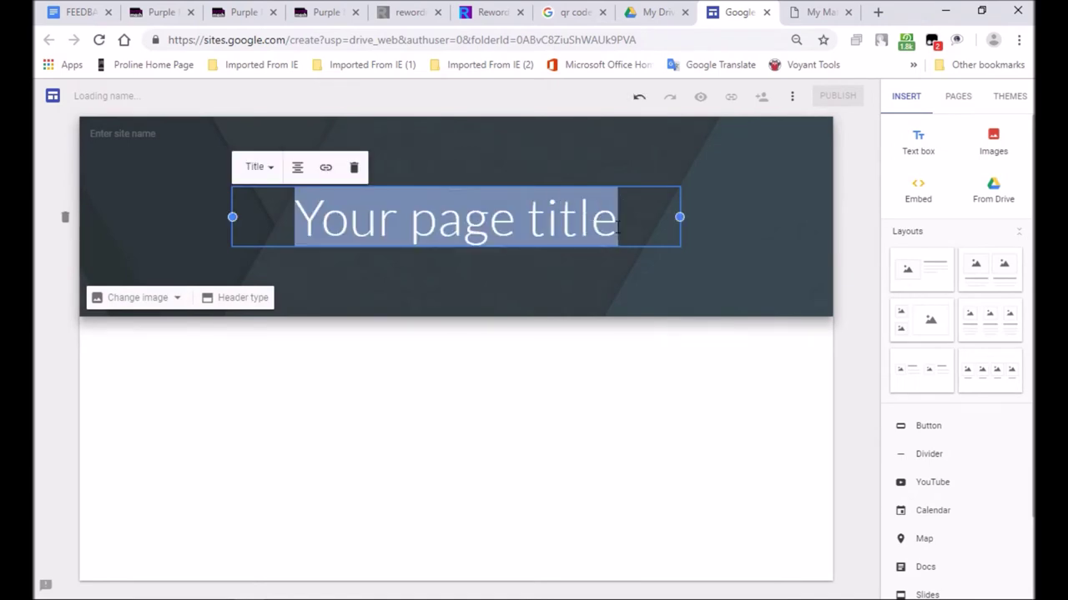
type("My ")
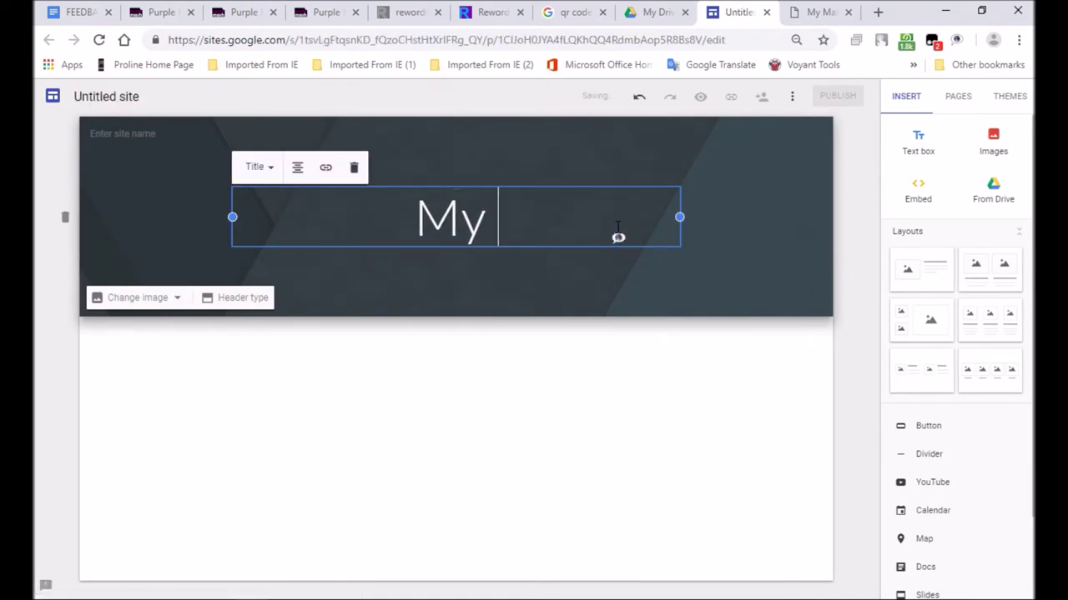
type("English ")
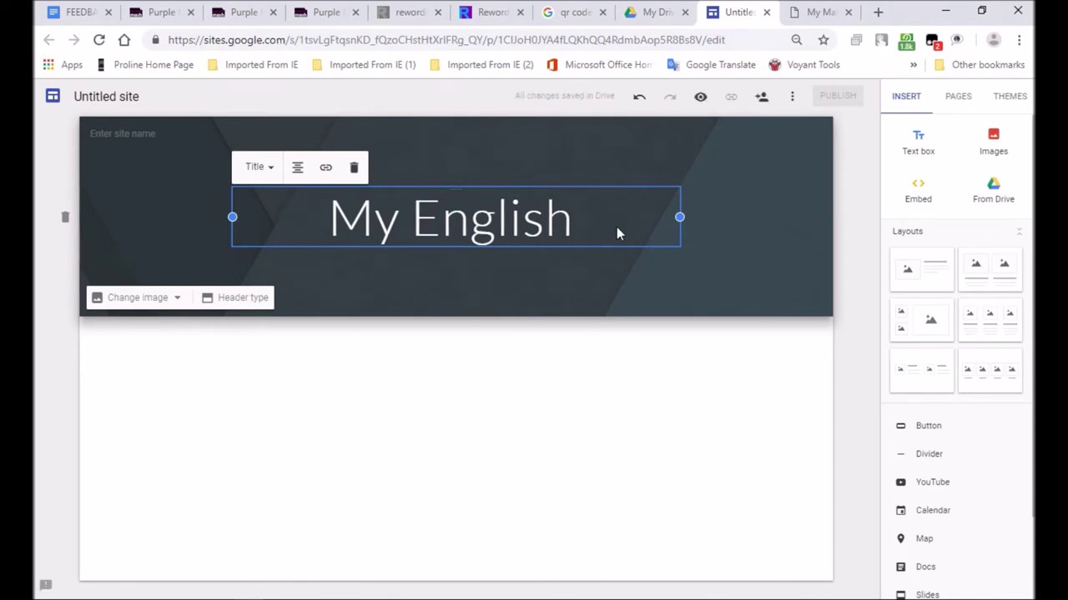
type("en")
key("BackSpace")
key("BackSpace")
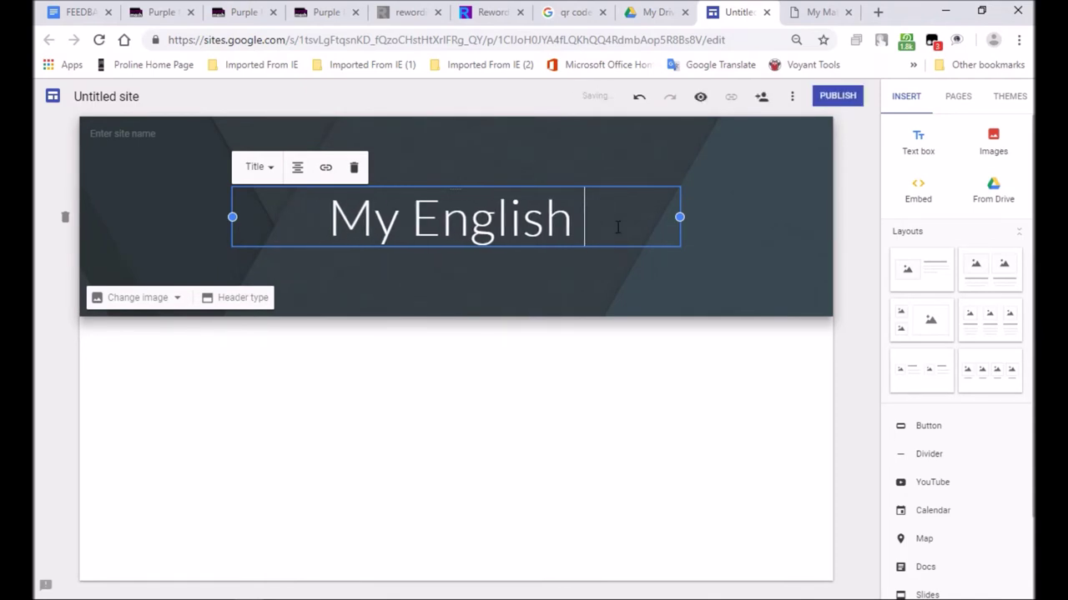
type("game")
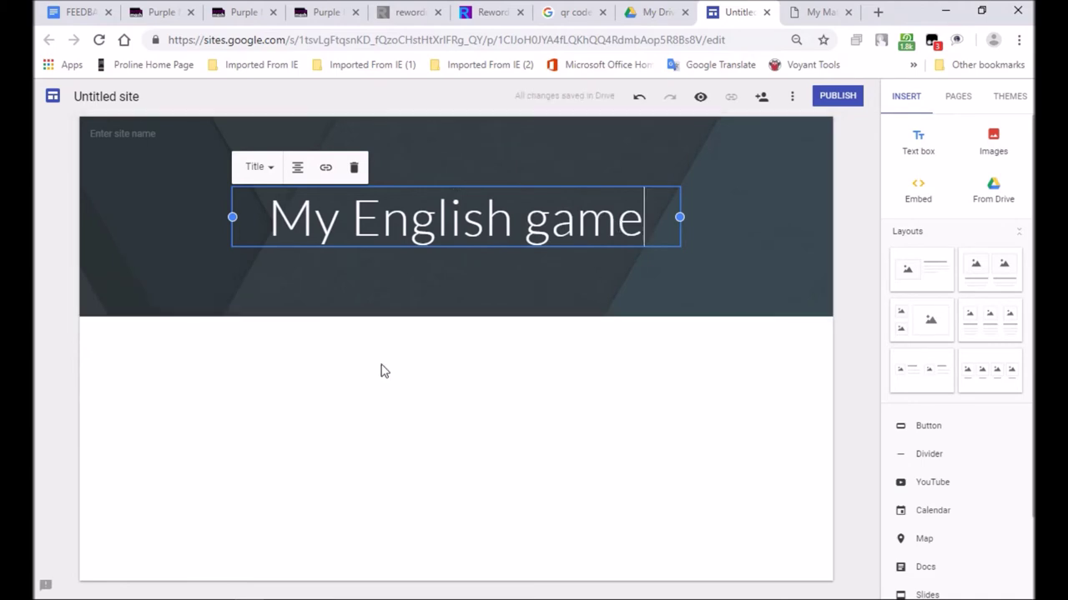
Paste the copied activity code into a new web embed and set its width to 1500 and height to 600
left_click(367, 369)
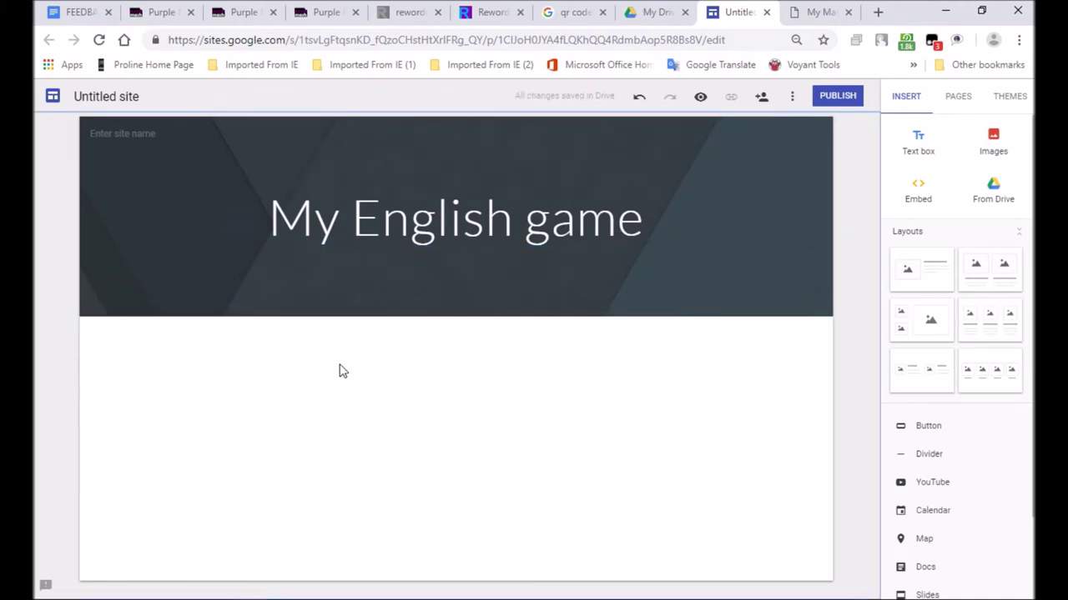
left_click(918, 192)
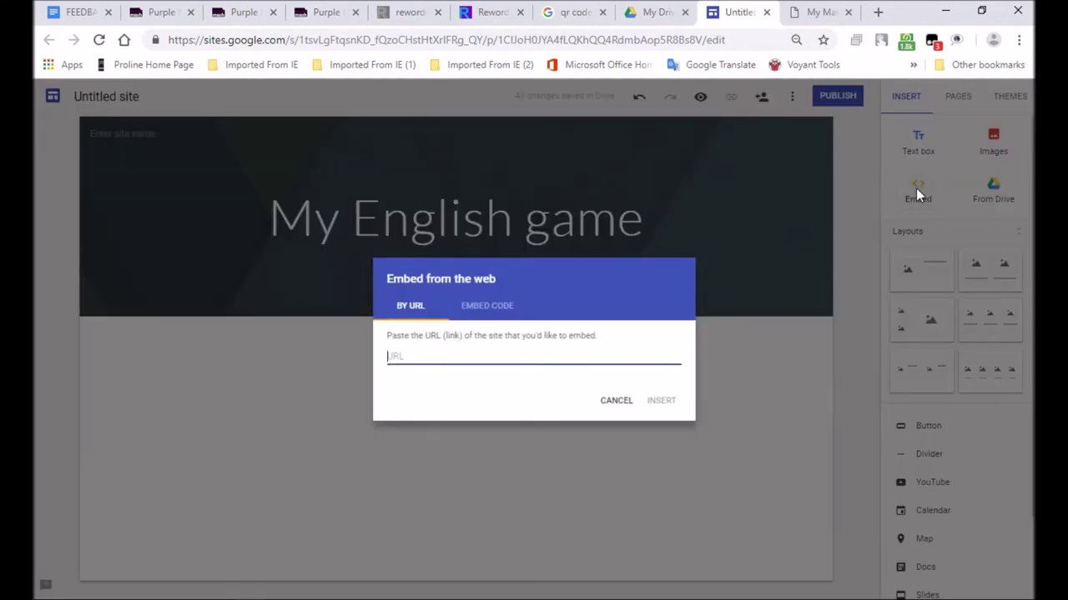
left_click(486, 310)
right_click(410, 347)
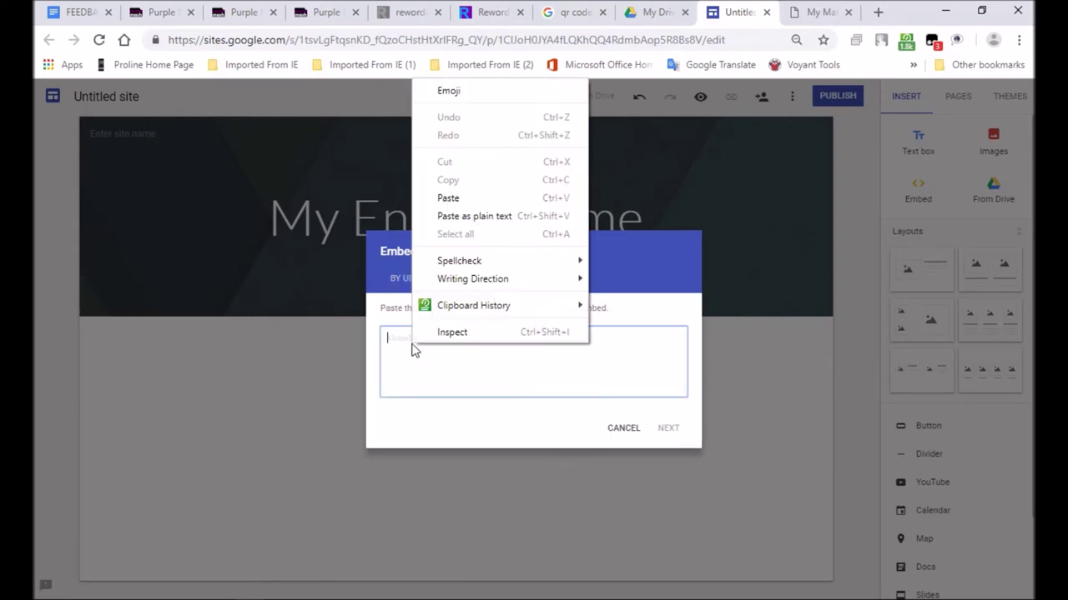
left_click(467, 217)
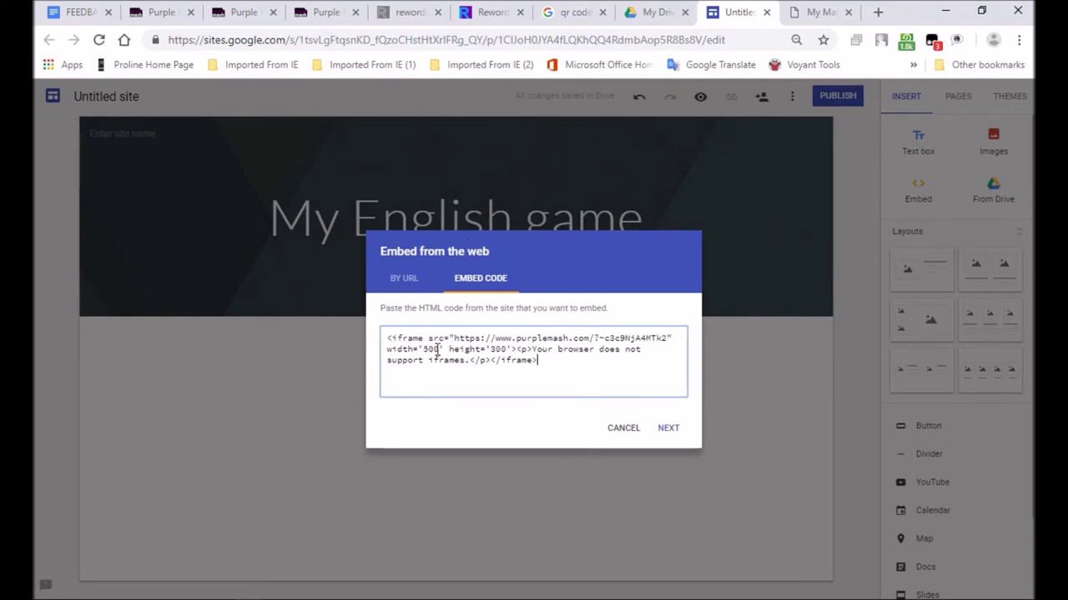
type("1")
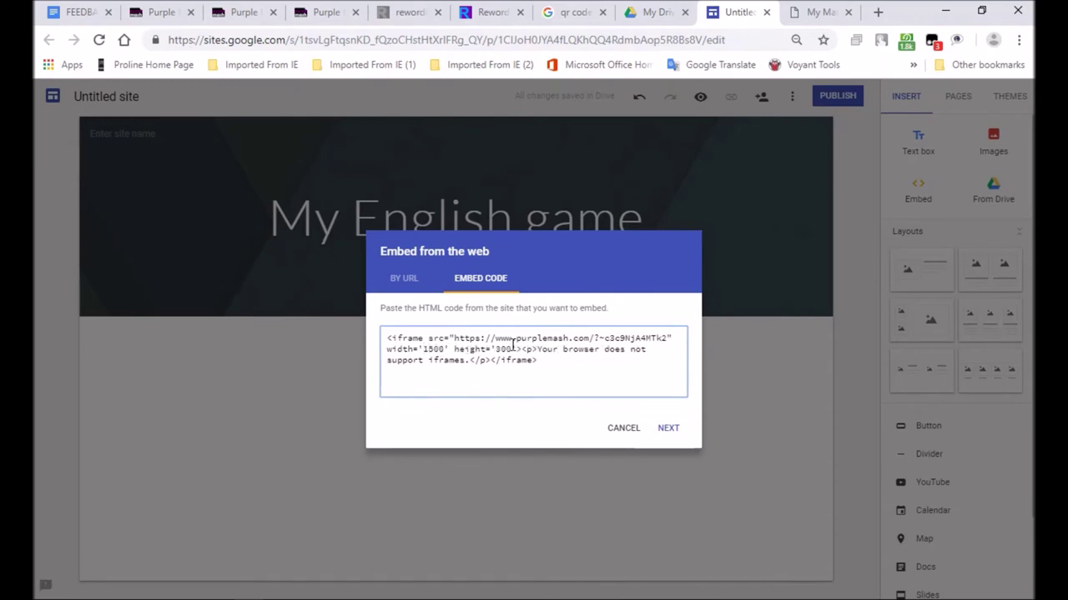
Insert the embed into the page, then widen its frame to nearly the full page width and make it taller
left_click(670, 429)
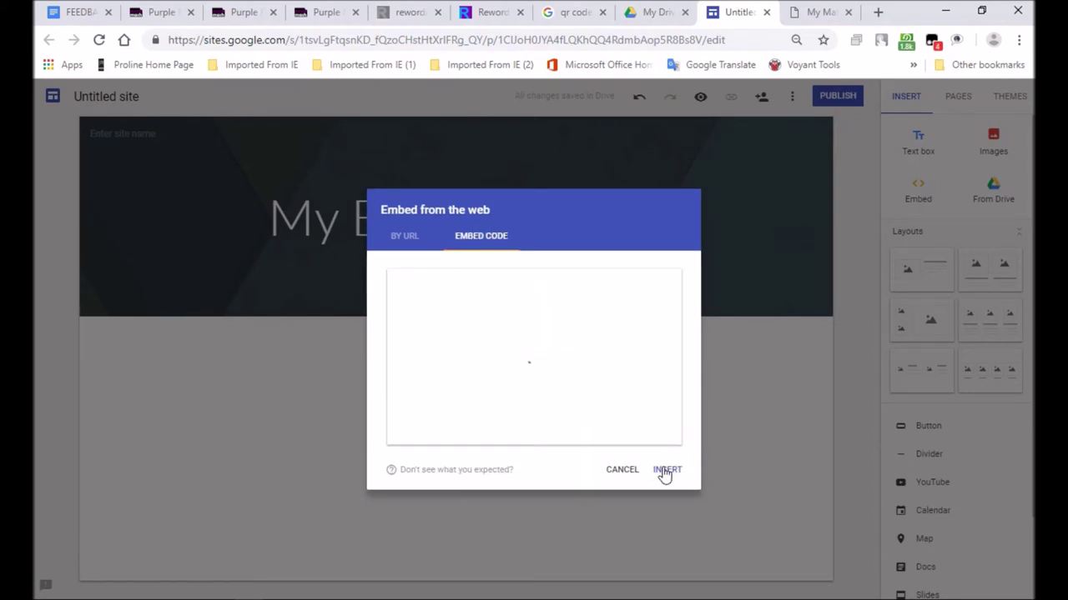
left_click(665, 472)
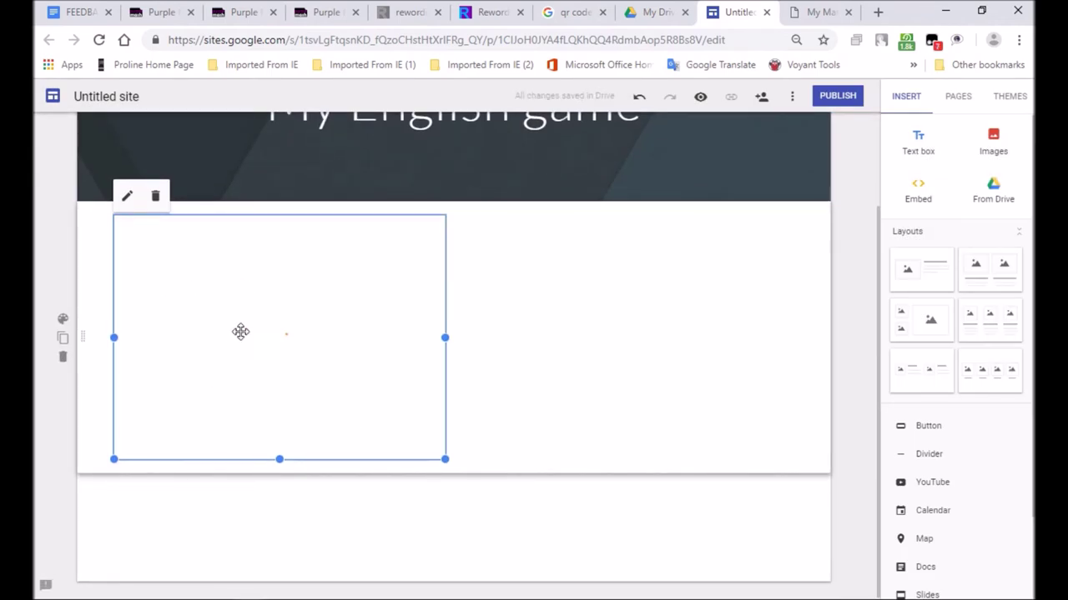
left_click_drag(445, 338, 822, 337)
left_click_drag(453, 457, 459, 590)
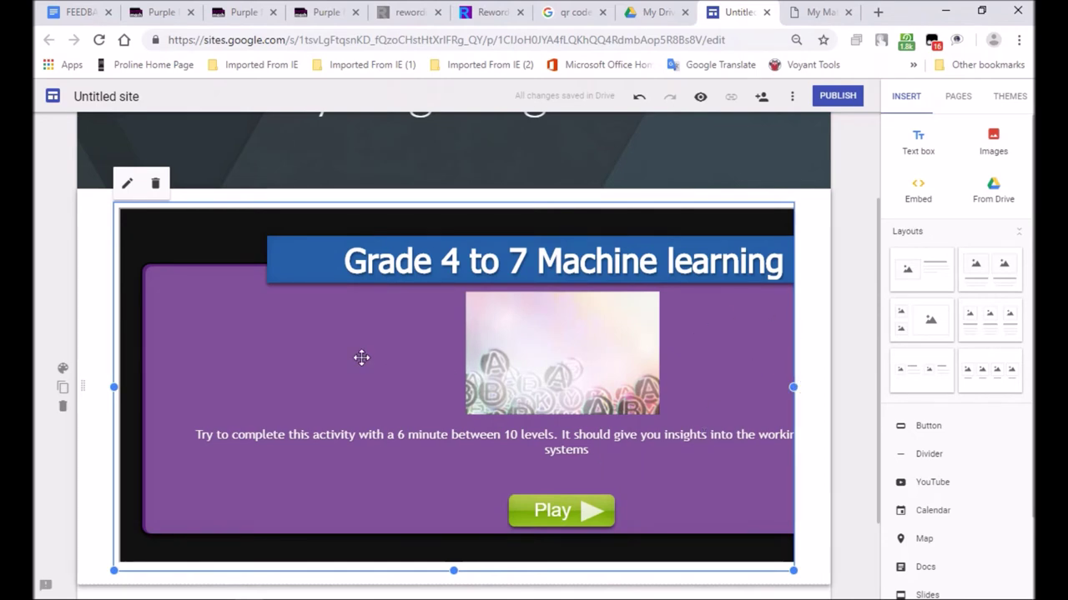
Edit the embed's HTML code to set the width to 1100 and save the change
left_click(126, 185)
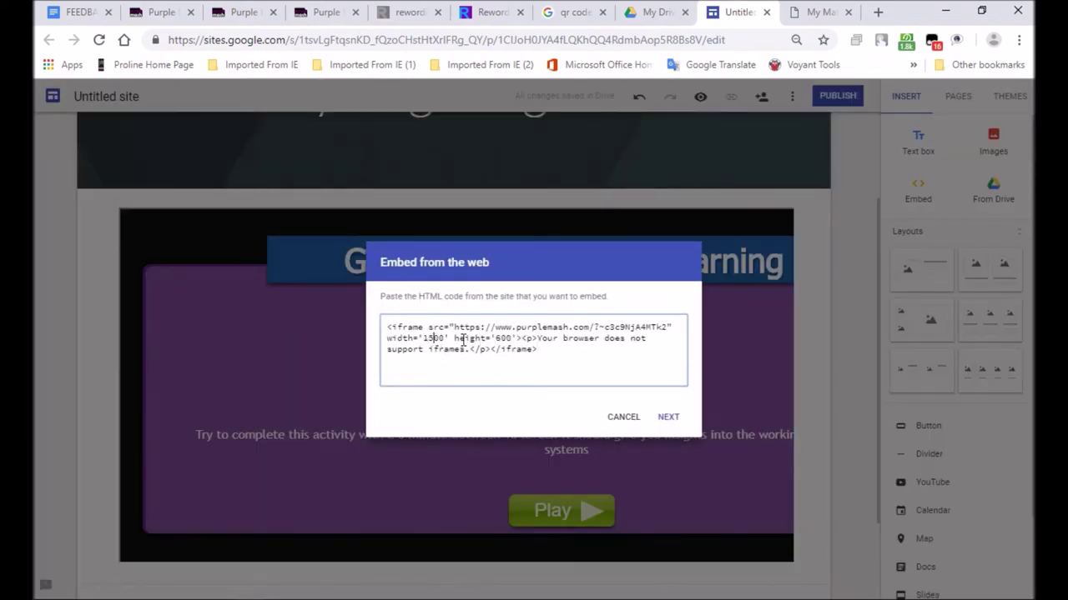
key("BackSpace")
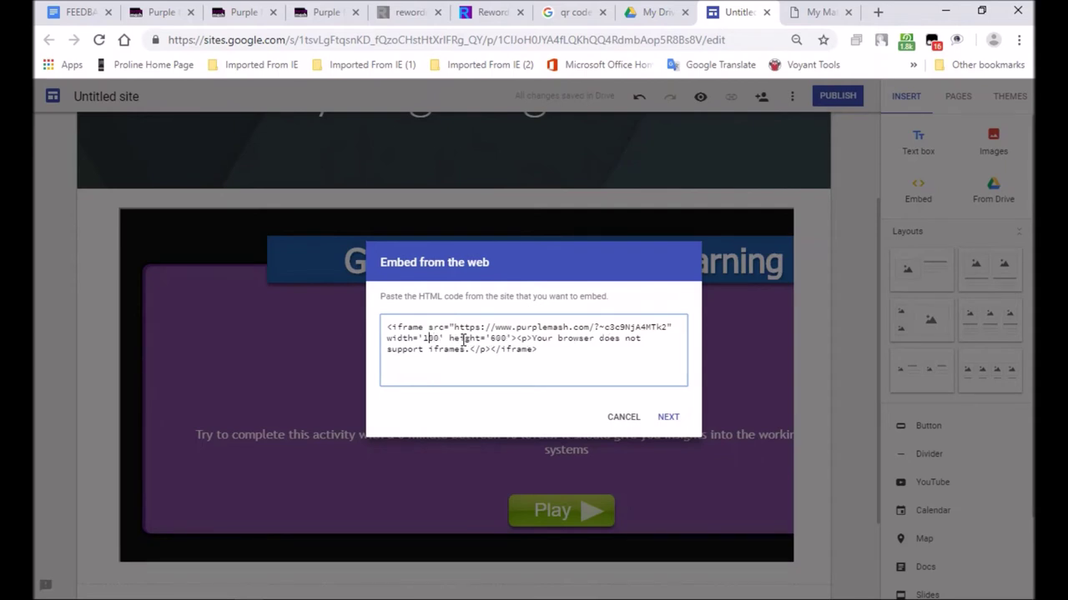
type("1")
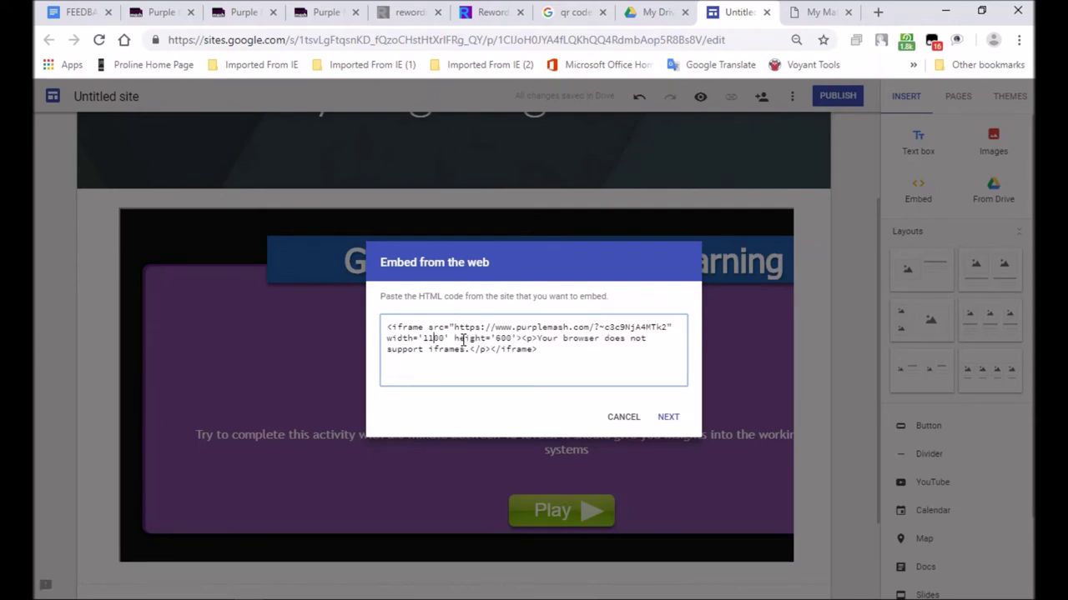
left_click(668, 419)
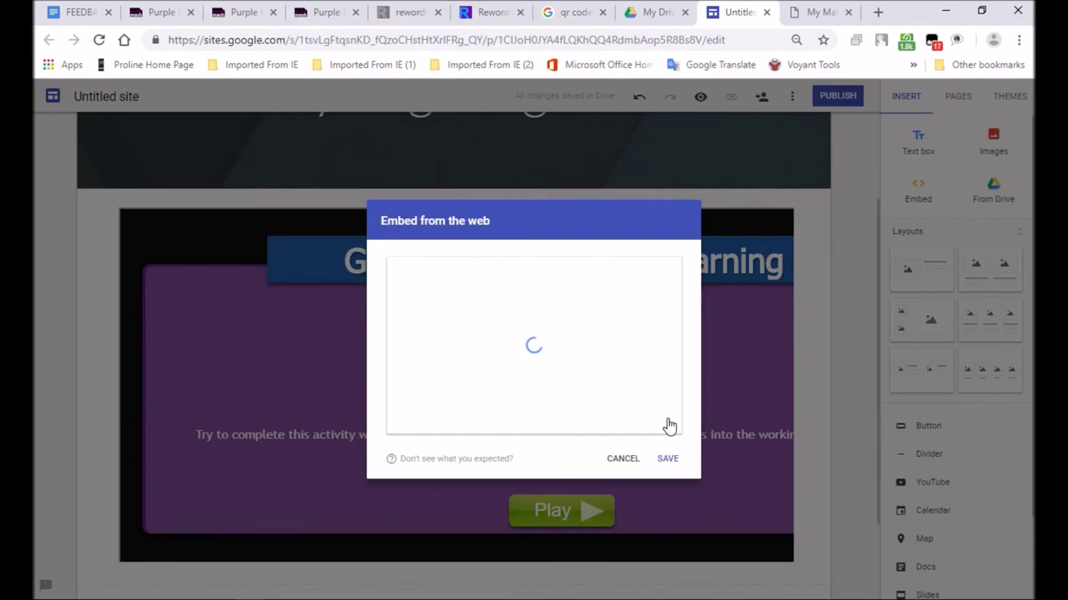
left_click(669, 460)
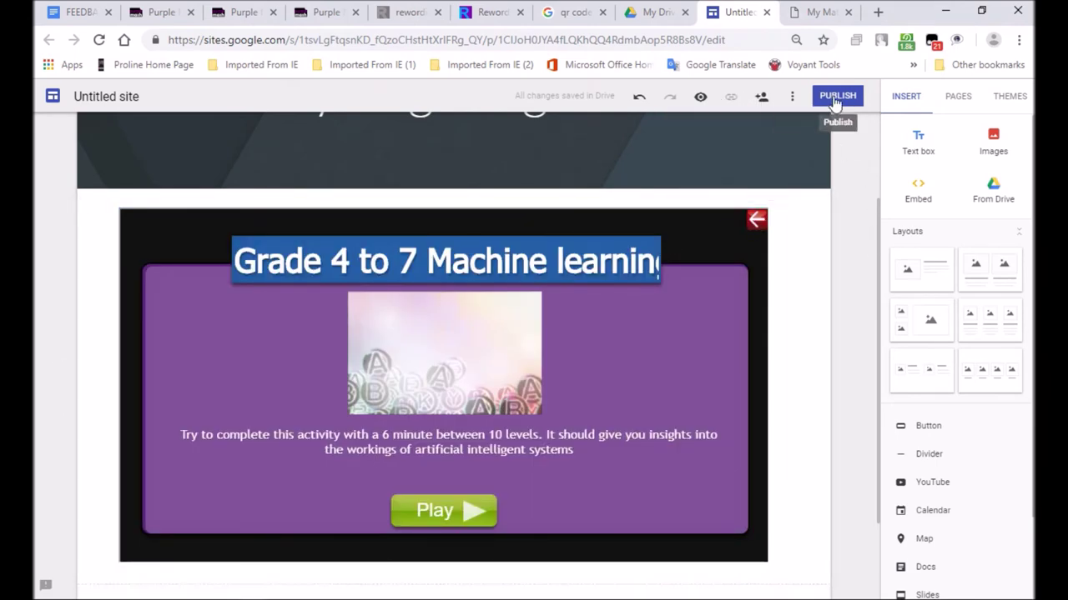
Preview the site and start playing the embedded "Grade 4 to 7 Machine learning" activity
left_click(700, 99)
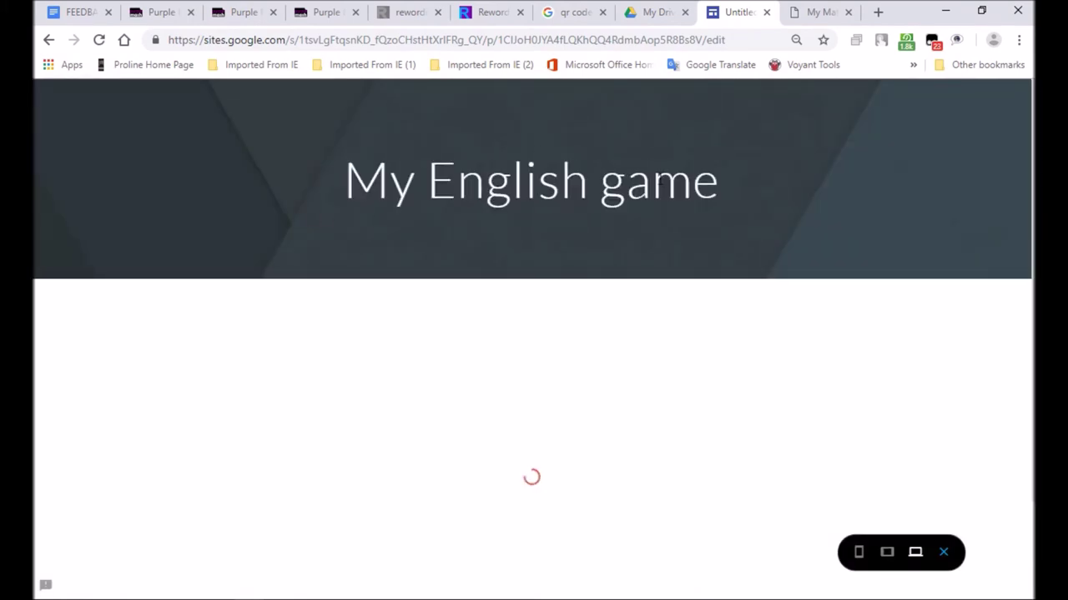
scroll(463, 332, "down", 2)
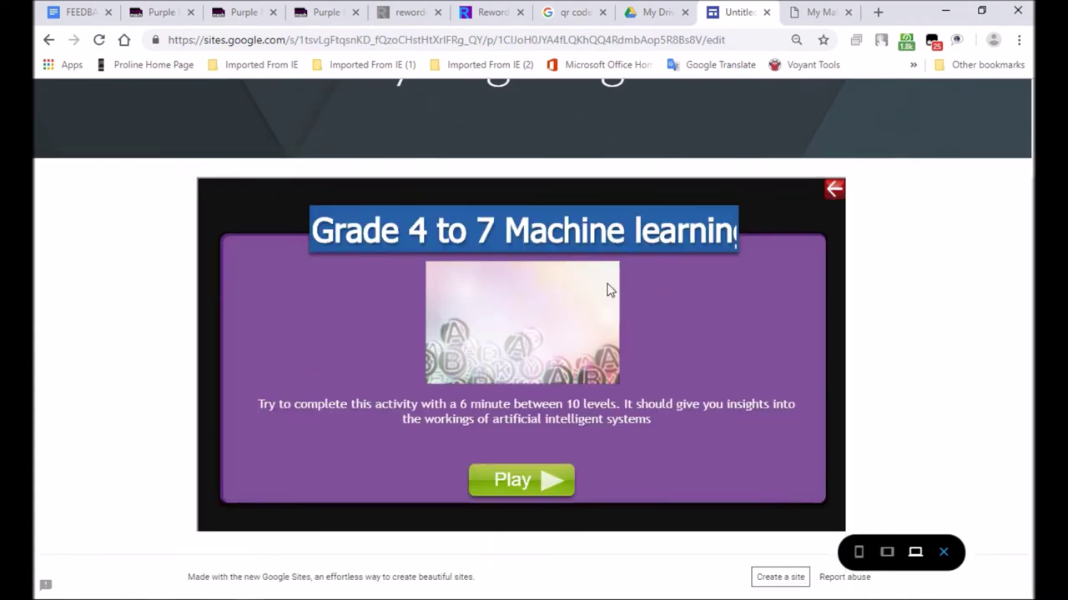
left_click(510, 490)
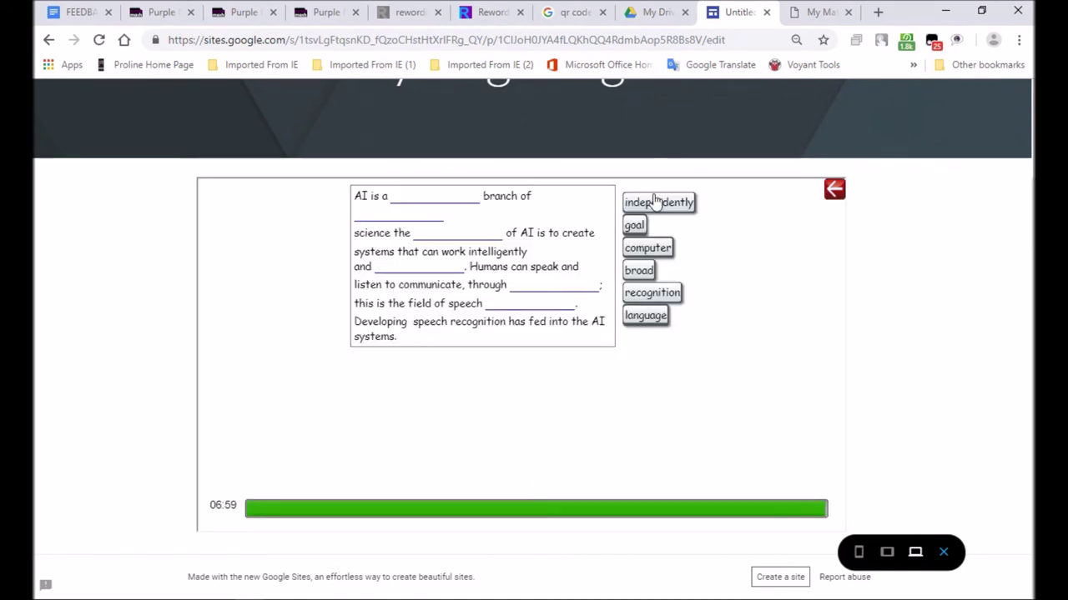
Test the embedded activity by filling its gaps in order with independently, computer, broad, goal, recognition and language, and leave the preview
left_click_drag(654, 203, 421, 196)
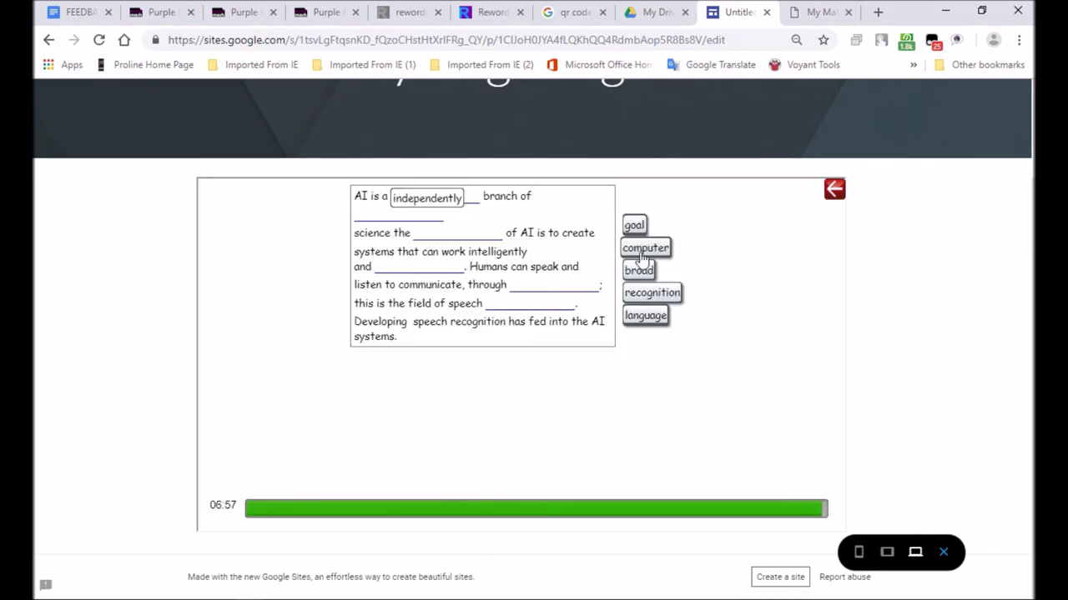
left_click_drag(647, 248, 397, 216)
left_click_drag(644, 277, 432, 235)
left_click_drag(634, 226, 434, 273)
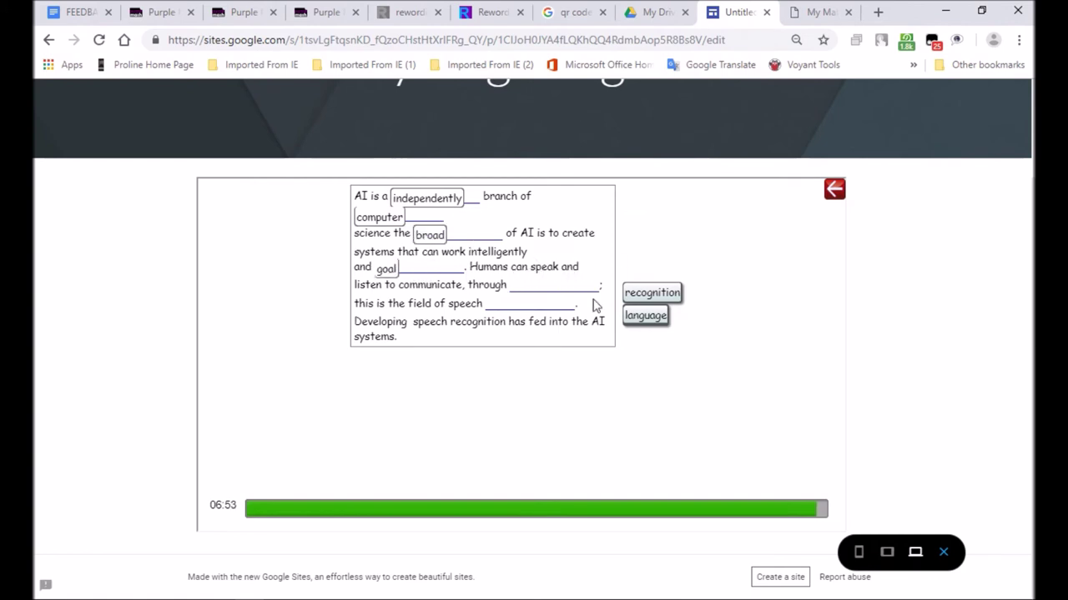
left_click_drag(663, 296, 550, 287)
left_click_drag(657, 319, 521, 306)
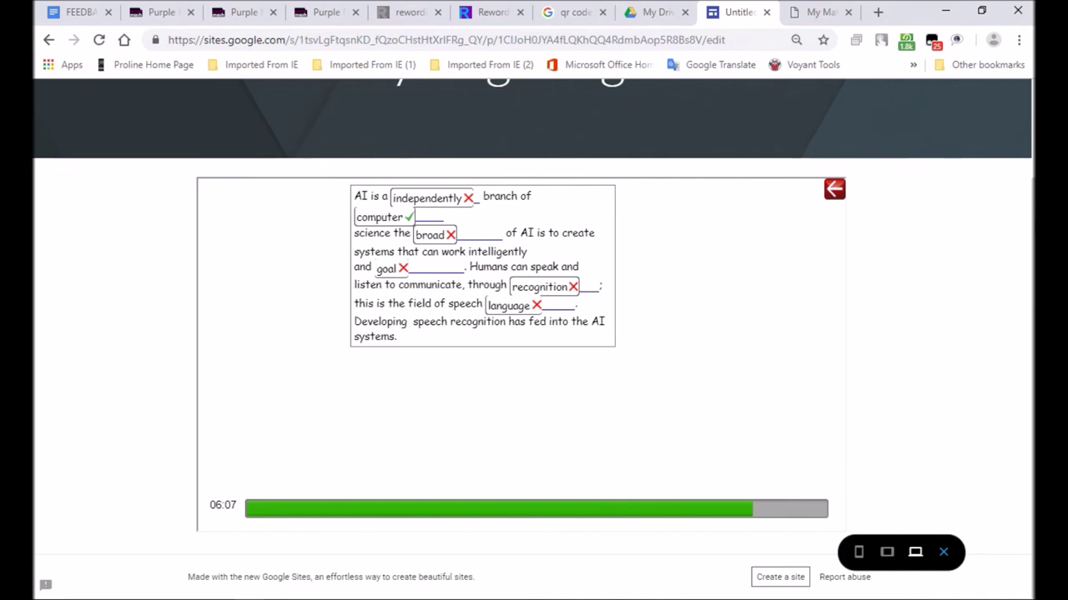
scroll(352, 93, "up", 2)
scroll(351, 93, "down", 2)
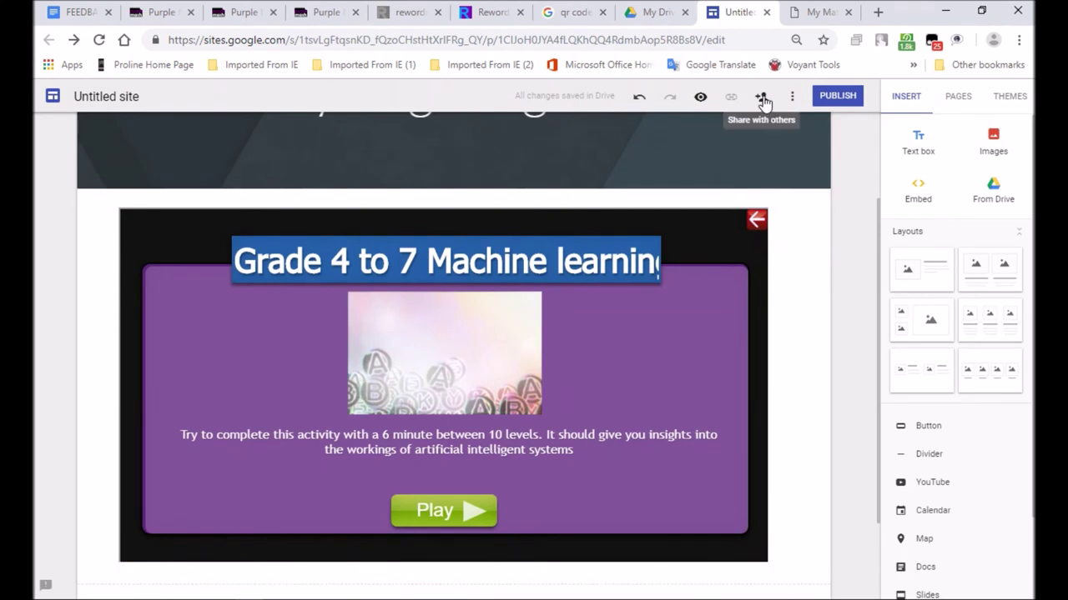
Add a contact as an invitee in the site's sharing options, and close the site without sending the invitation
left_click(761, 98)
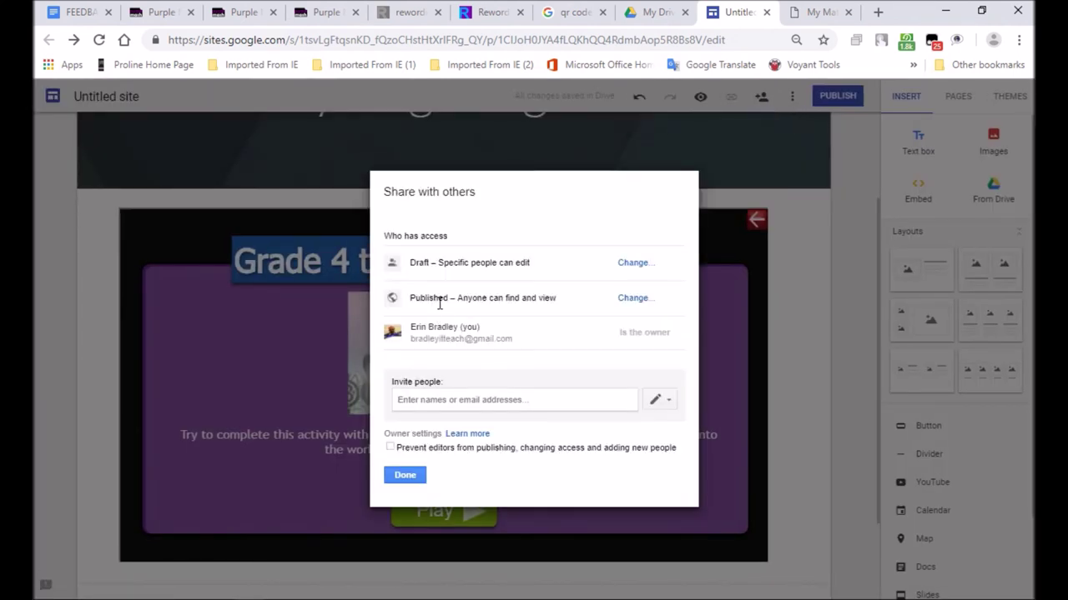
left_click(435, 402)
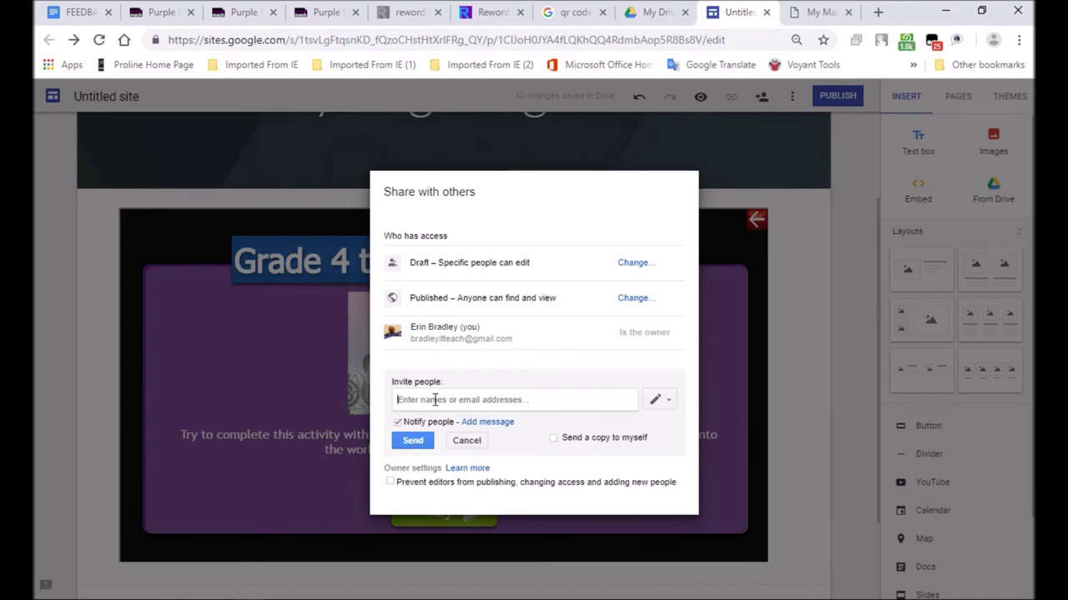
type("ake")
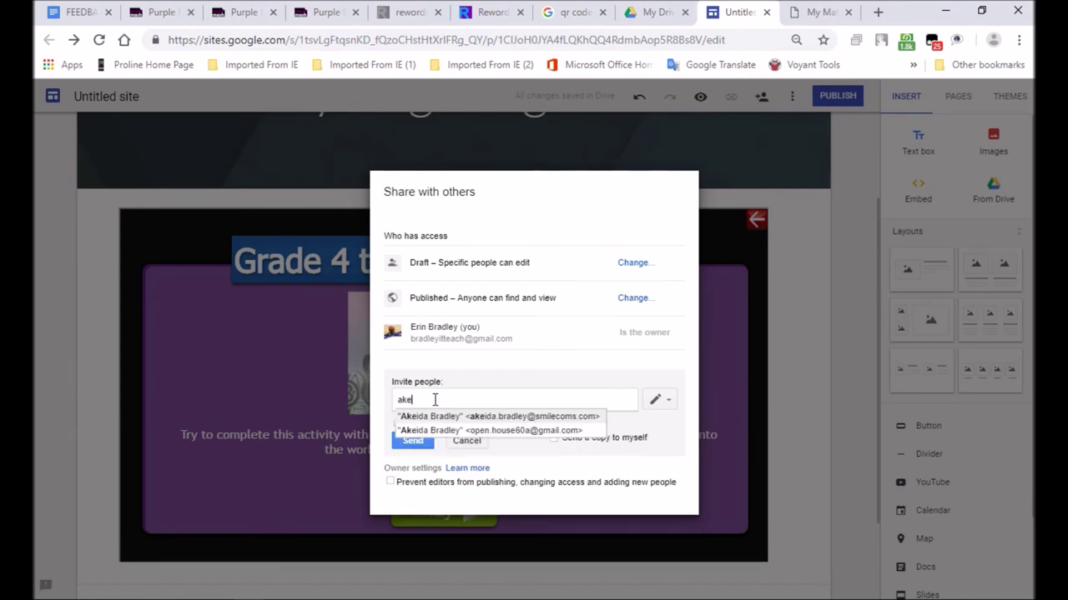
left_click(411, 416)
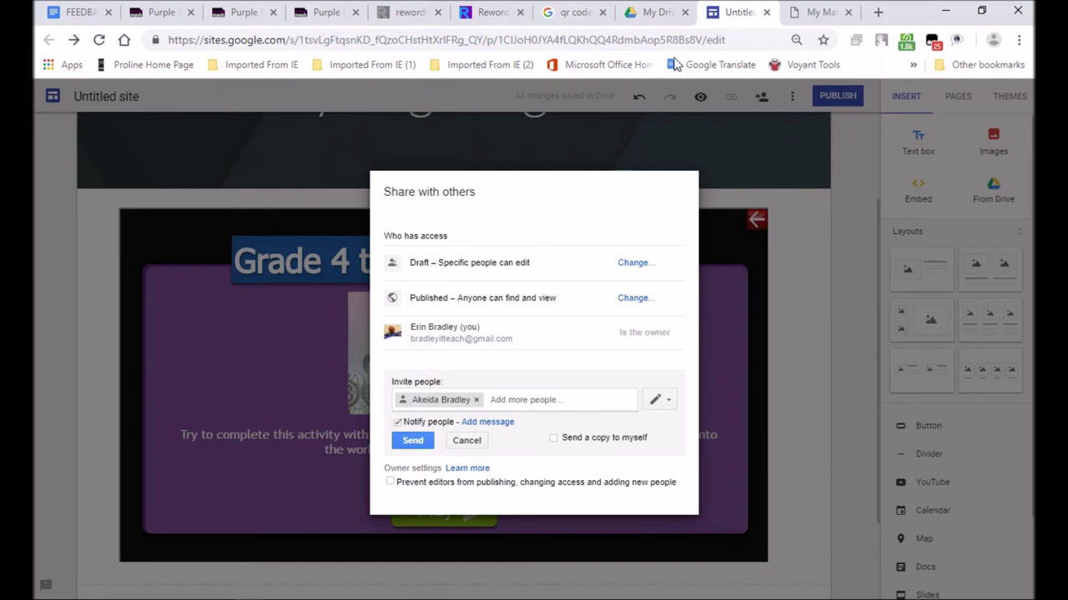
left_click(766, 11)
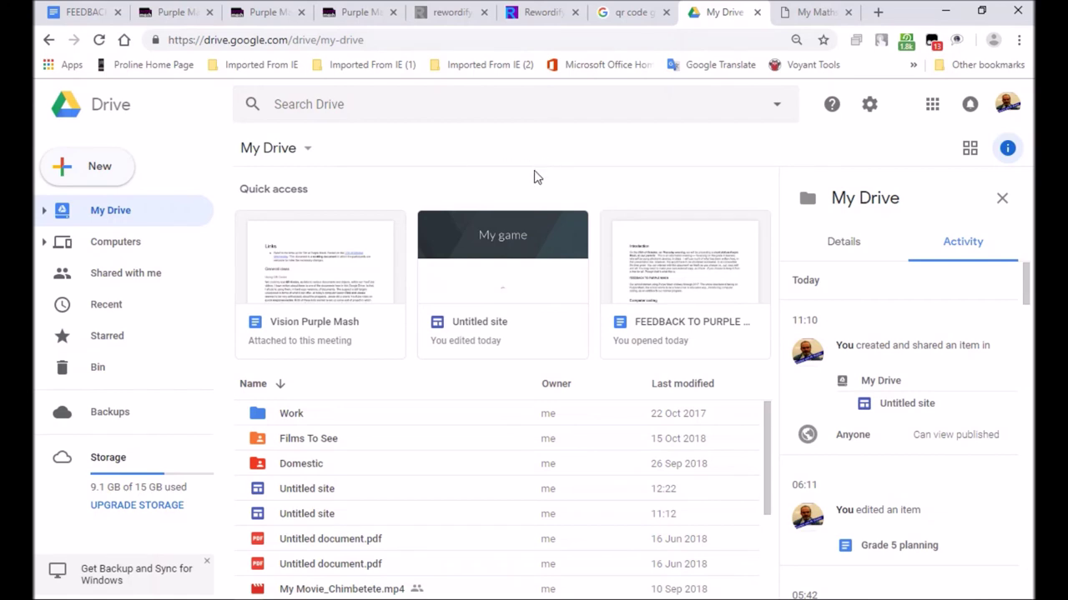
Switch to Purple Mash, leave the open Cloze activity, reopen "Machine Learning Whole" from My Work and start playing it
left_click(189, 13)
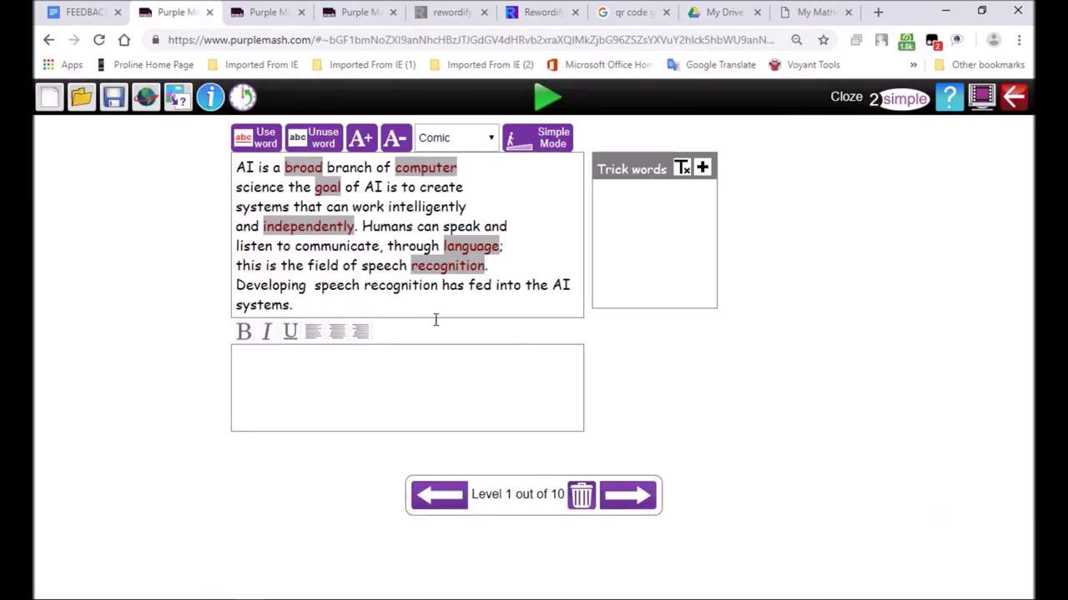
left_click(1014, 98)
left_click(590, 346)
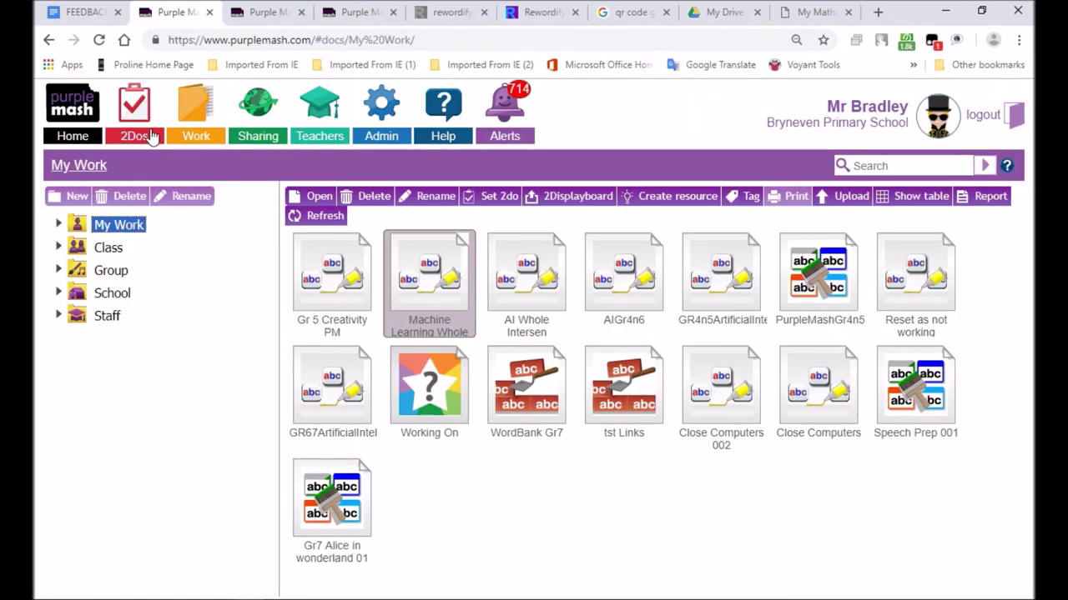
left_click(315, 198)
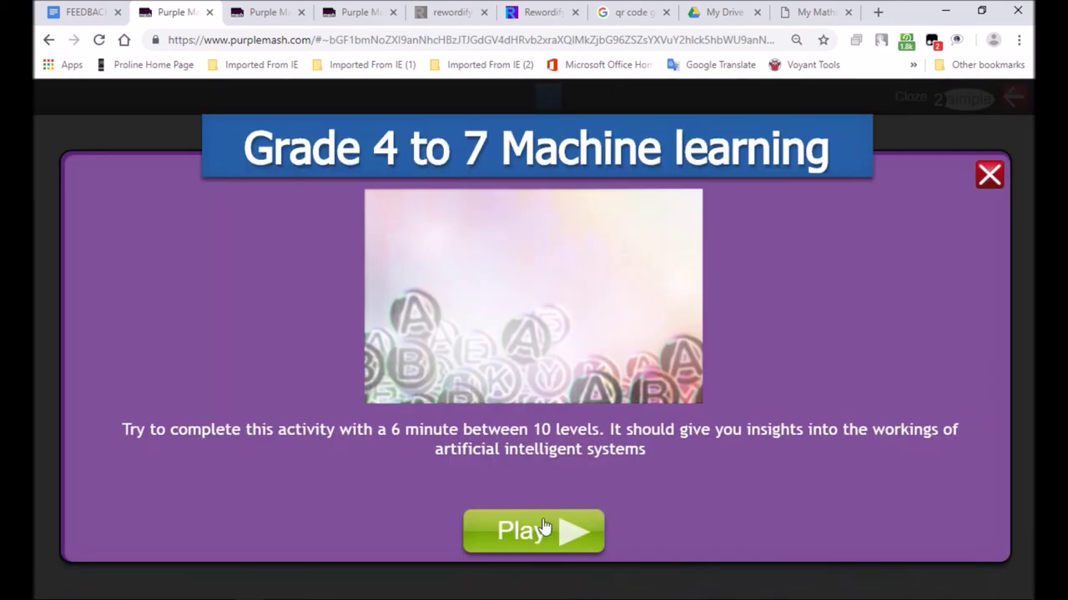
left_click(546, 527)
Fill the Cloze gaps in text order with independently, goal, computer, language, recognition and broad
left_click(701, 157)
left_click(703, 207)
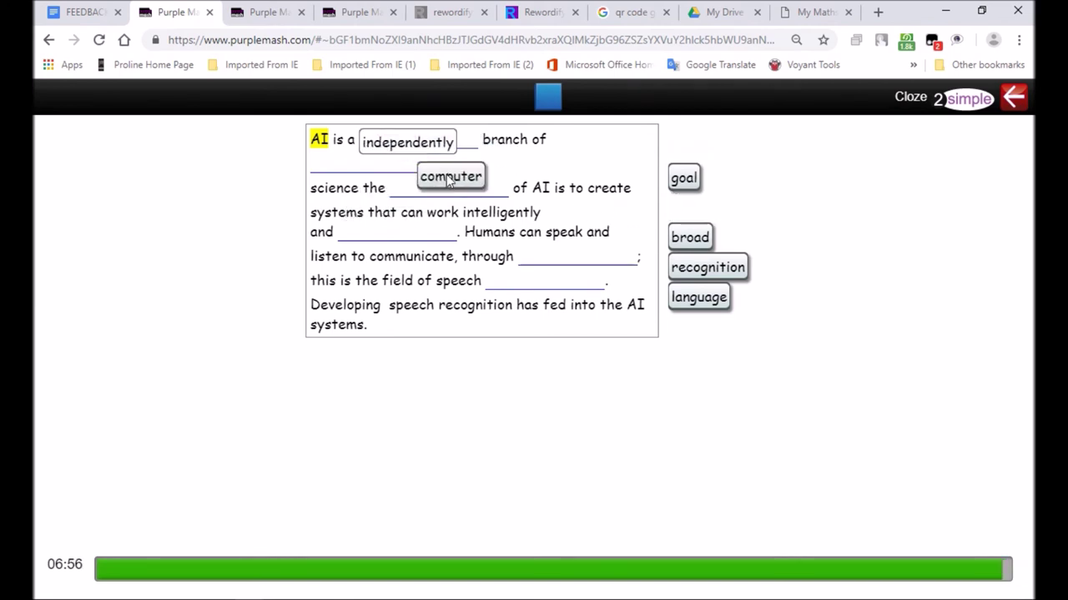
left_click(677, 182)
left_click(679, 233)
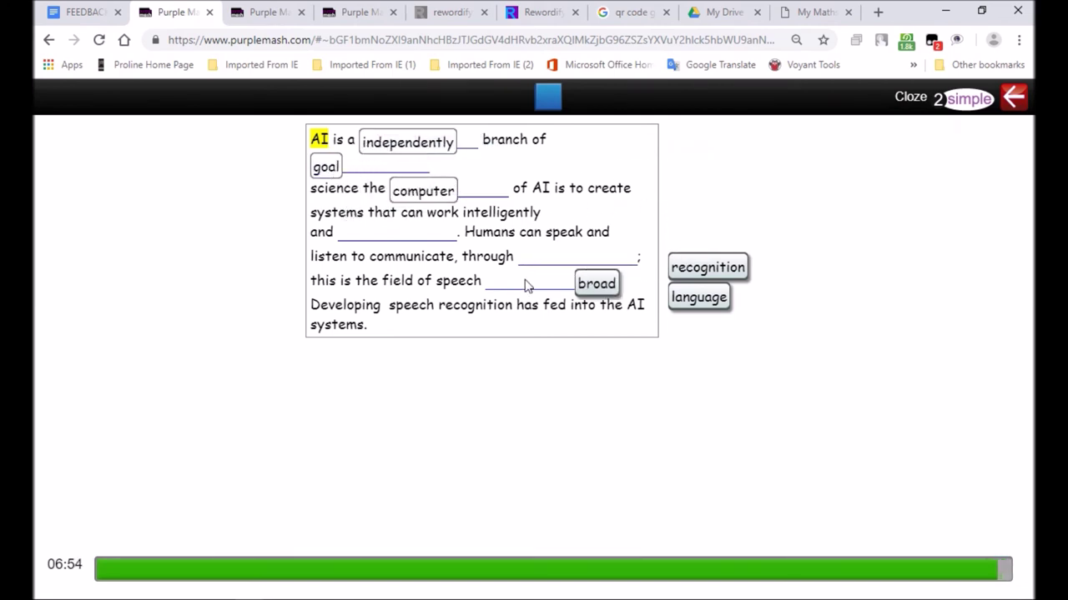
left_click(707, 275)
left_click(699, 297)
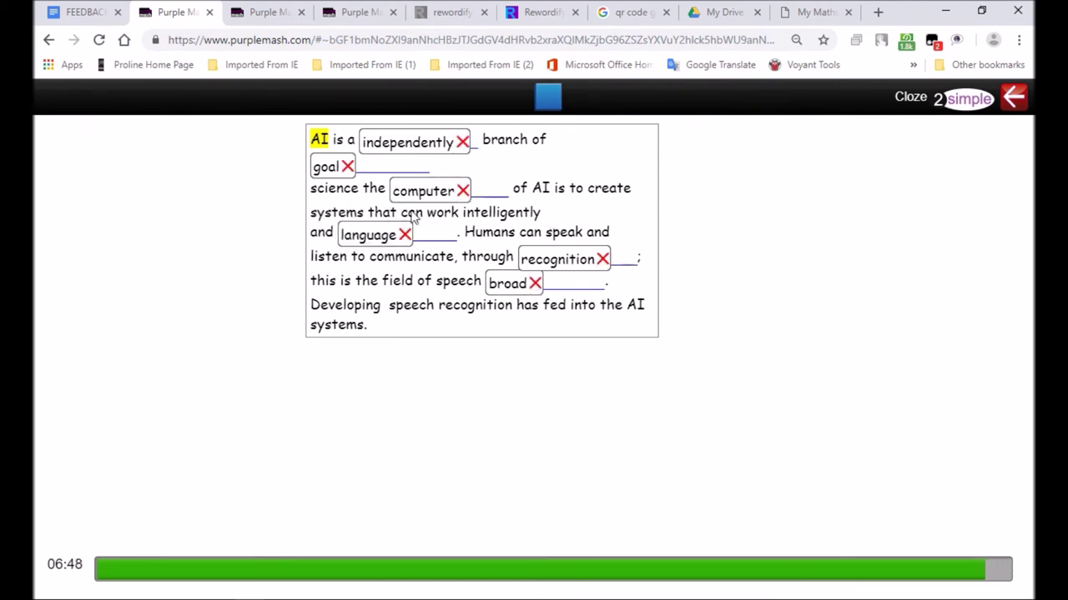
Rearrange the placed words, moving "goal" into the gap after "science the" and "computer" into the gap before "science"
left_click_drag(419, 191, 563, 260)
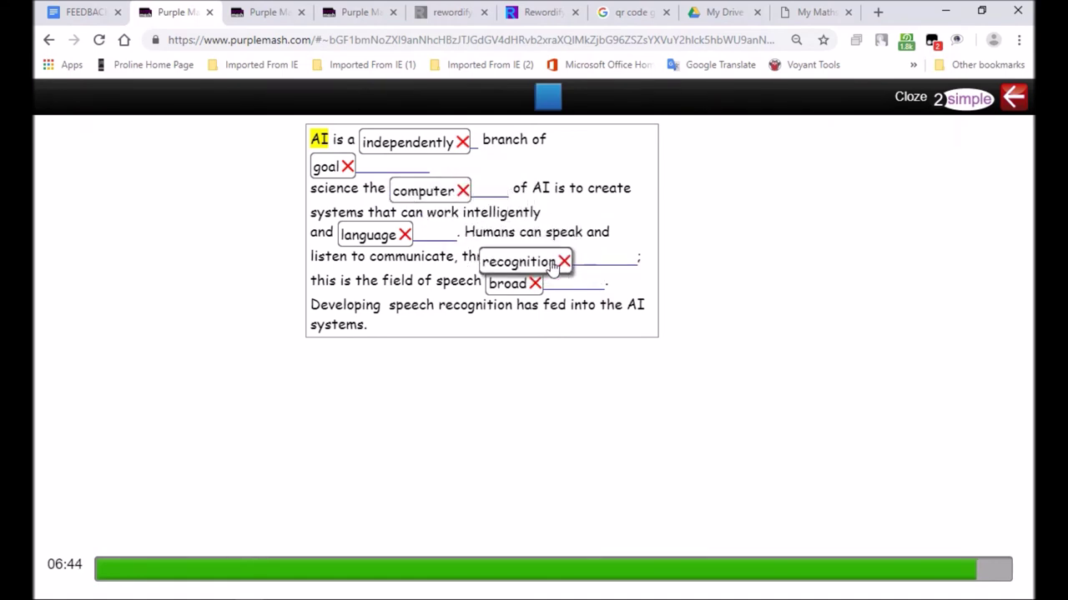
left_click_drag(511, 293, 392, 238)
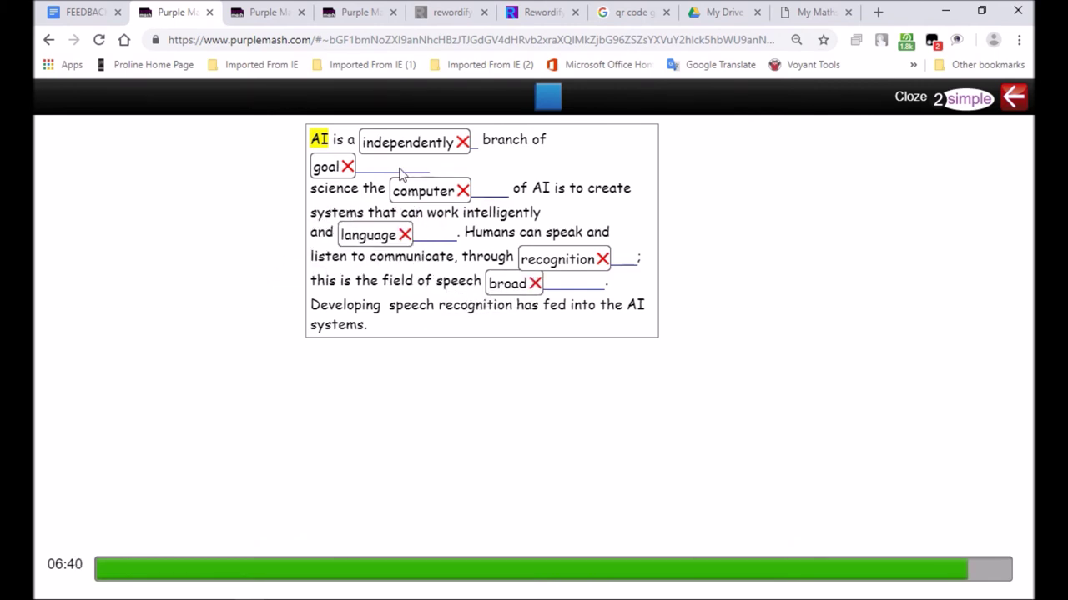
left_click_drag(327, 167, 514, 194)
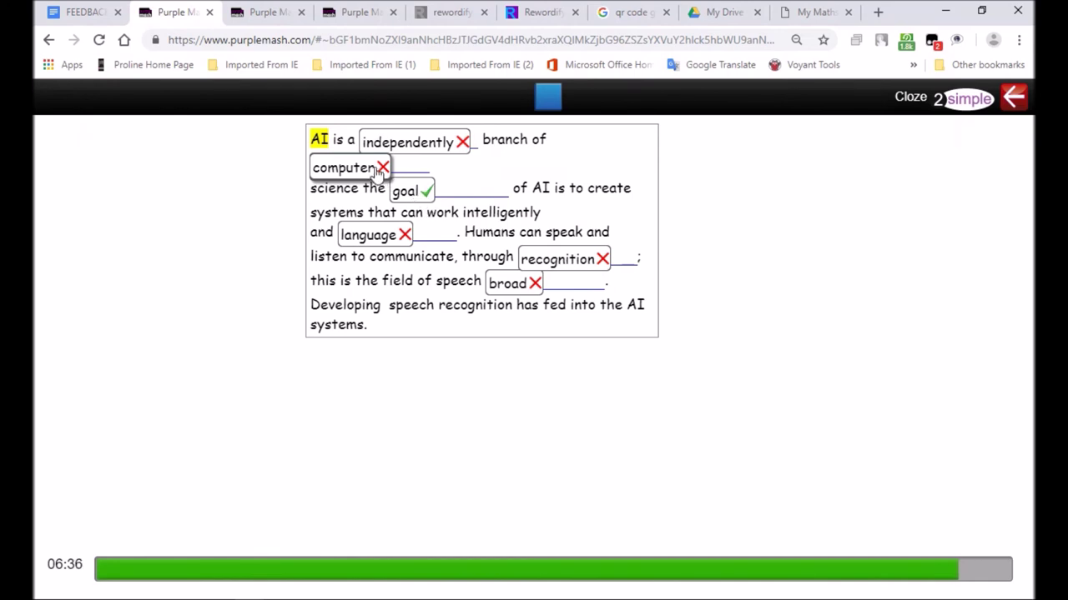
mouse_move(406, 144)
left_mouse_down()
mouse_move(527, 305)
mouse_move(425, 142)
left_mouse_up()
left_click_drag(551, 265, 500, 285)
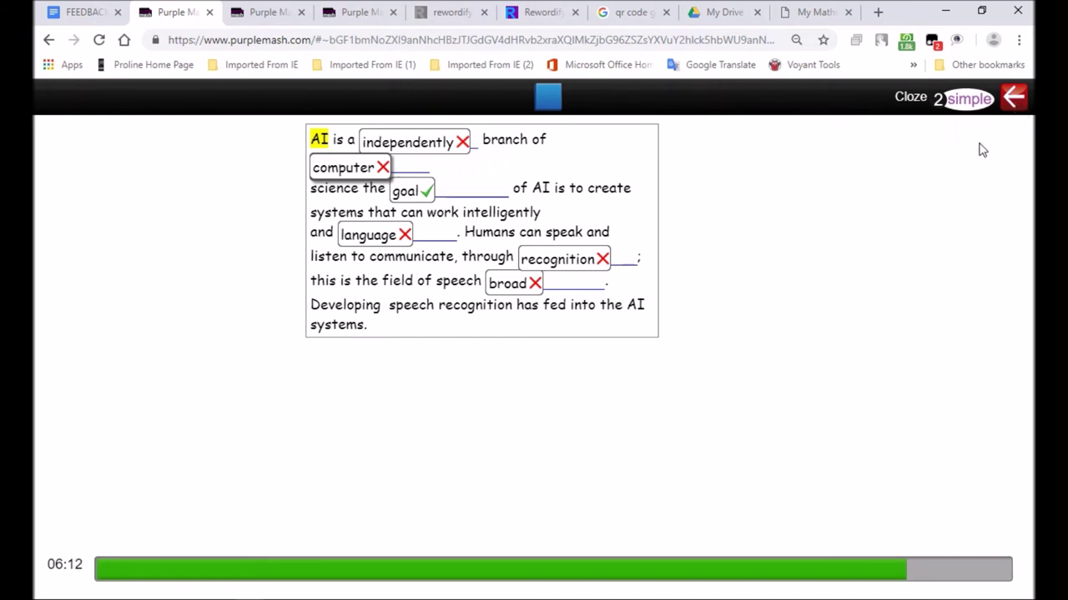
Exit the Cloze activity without saving and open the list of 2Dos
left_click(1019, 110)
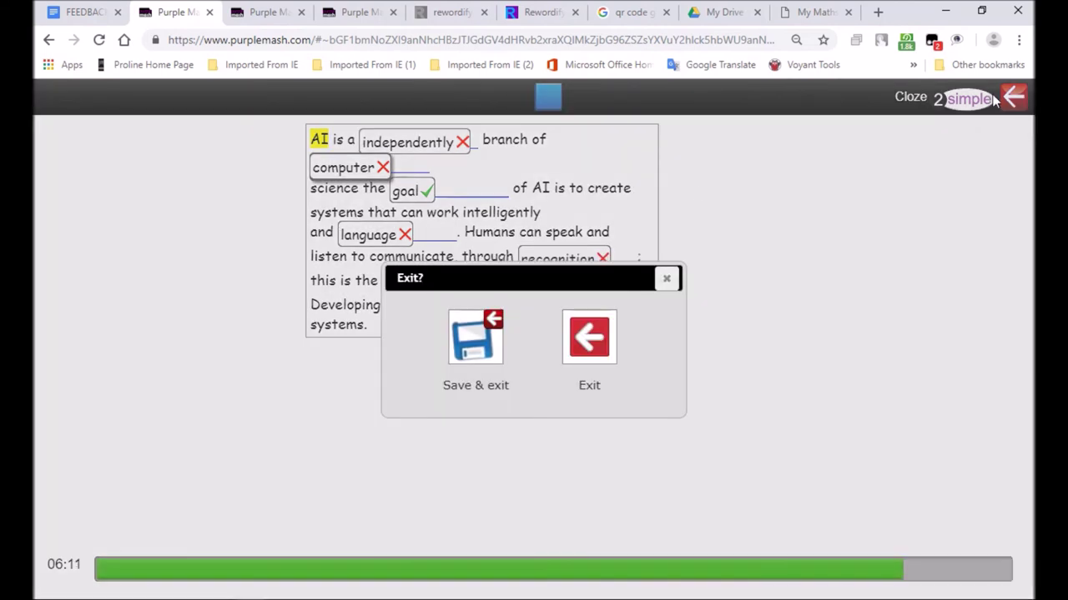
left_click(580, 349)
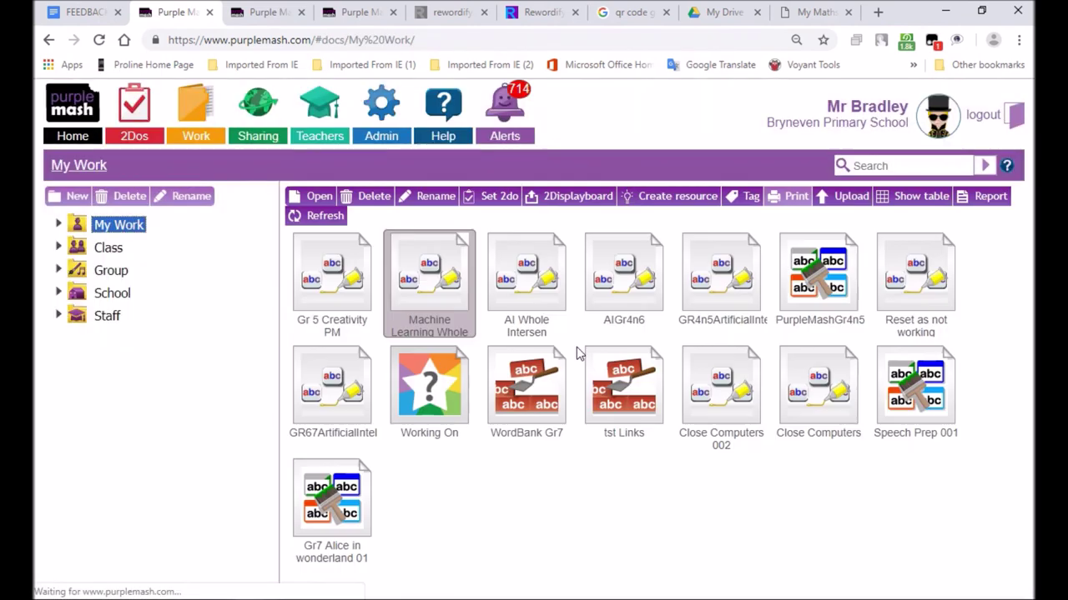
left_click(138, 139)
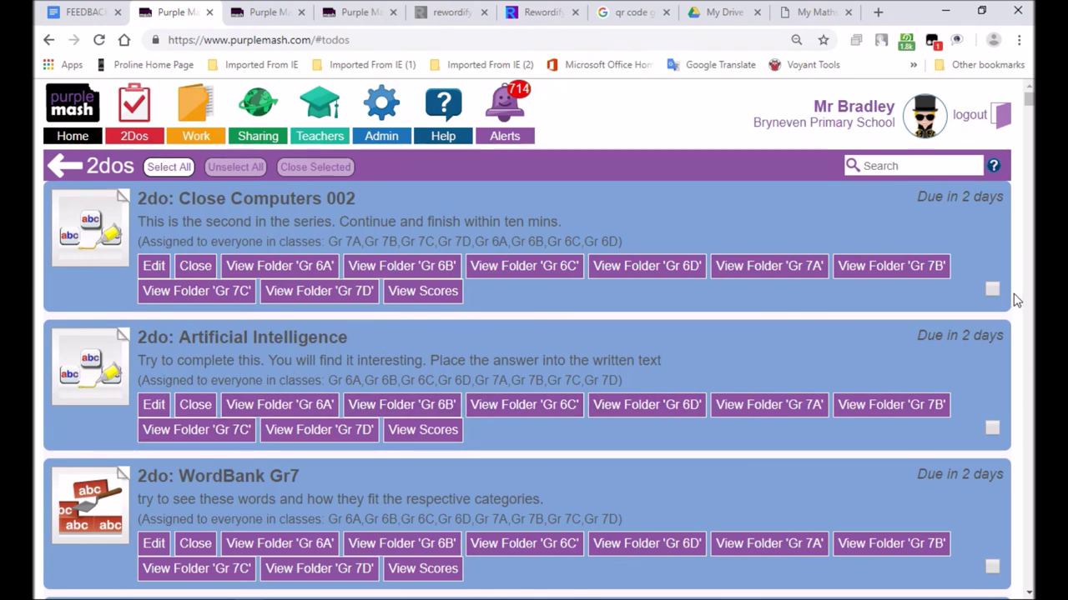
Find the "Machine Learning Whole Intersen" 2do and examine its entry, highlighting the words "Machine Learning" in its title
left_click_drag(1030, 102, 1031, 124)
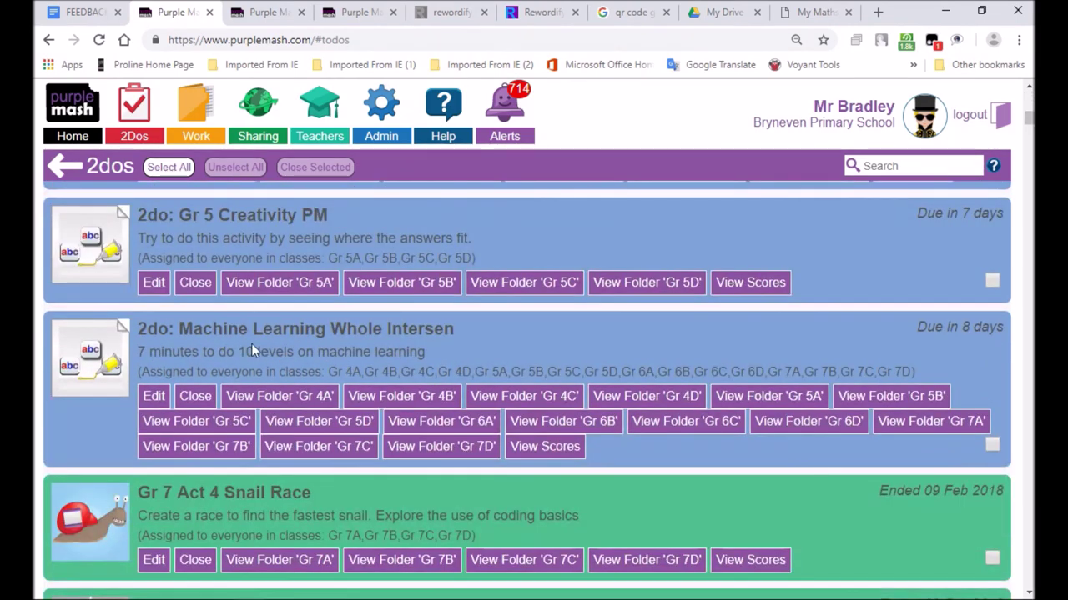
left_click_drag(185, 328, 326, 329)
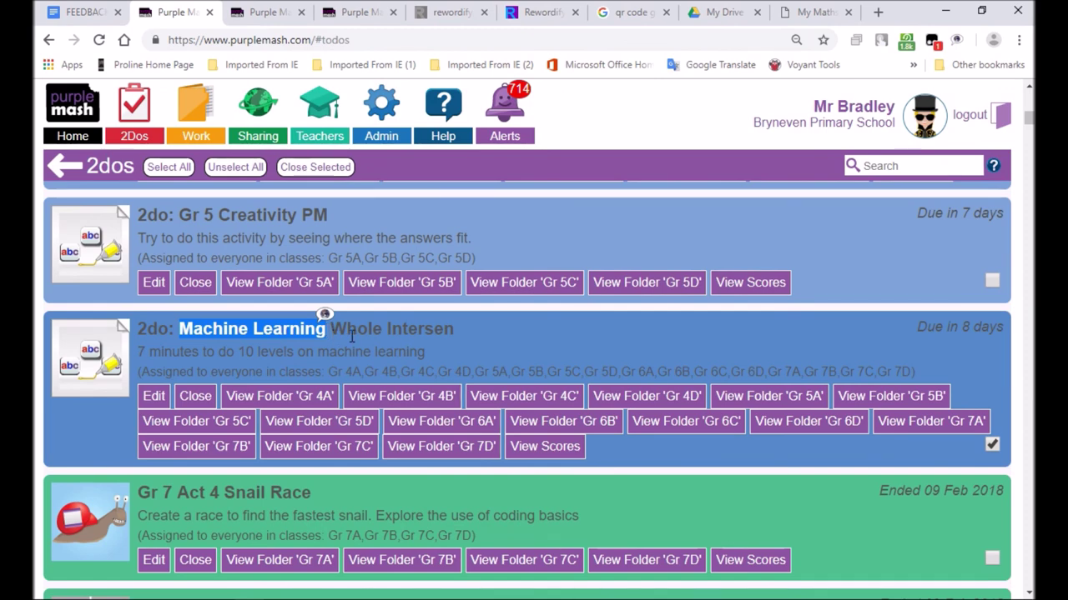
left_click(311, 359)
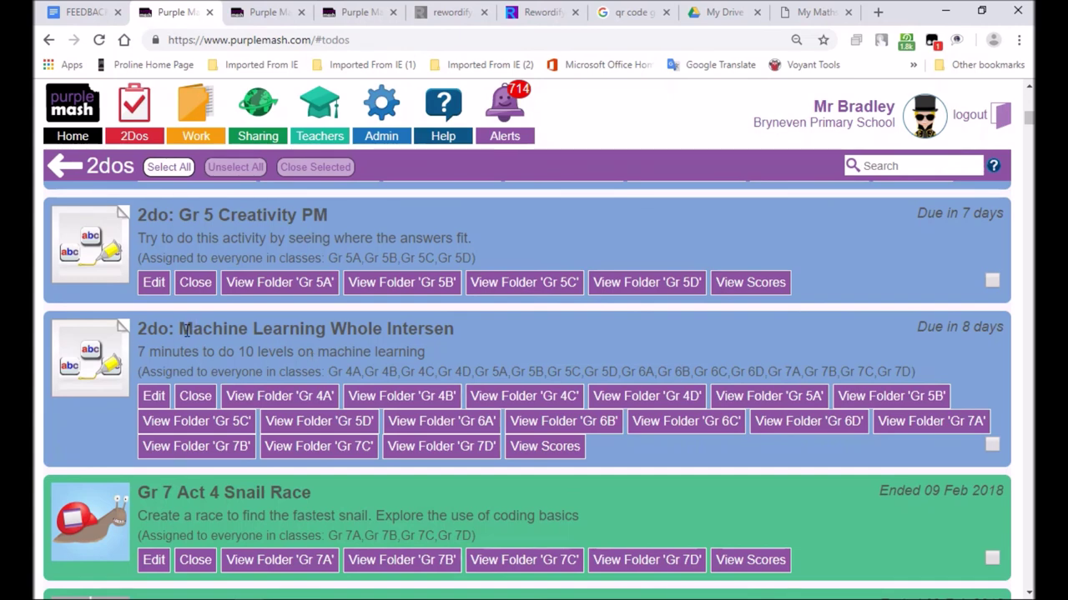
left_click_drag(178, 328, 330, 336)
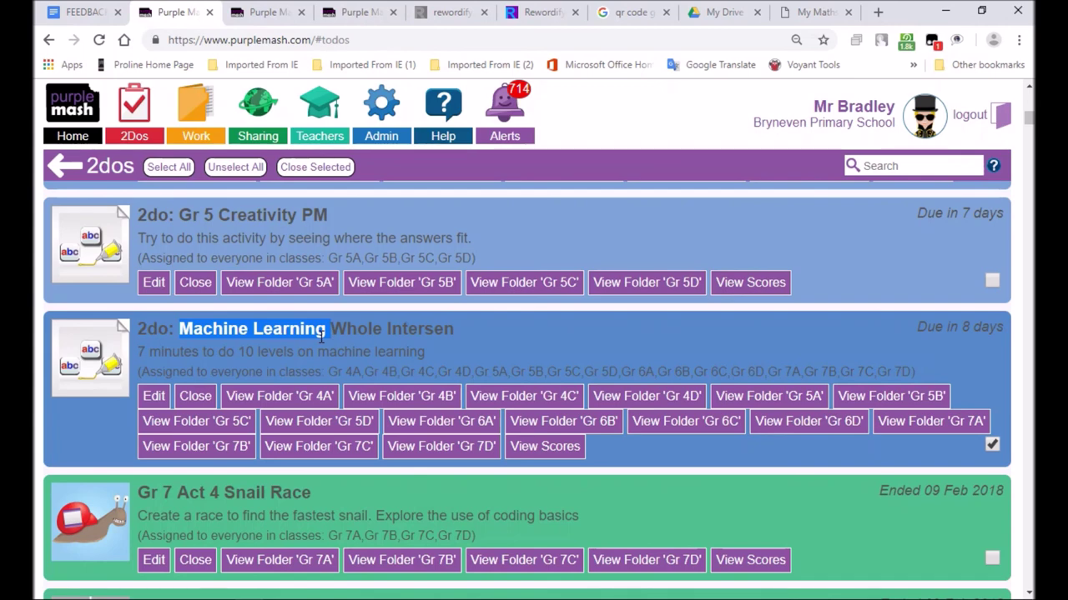
left_click(317, 331)
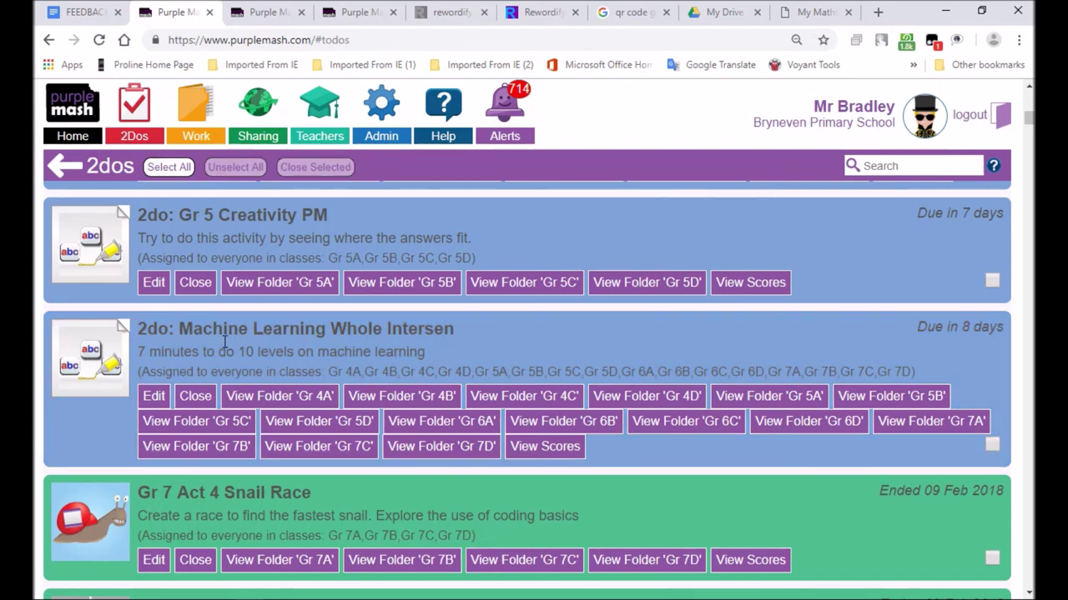
left_click_drag(182, 329, 324, 334)
left_click(376, 330)
left_click_drag(179, 328, 325, 331)
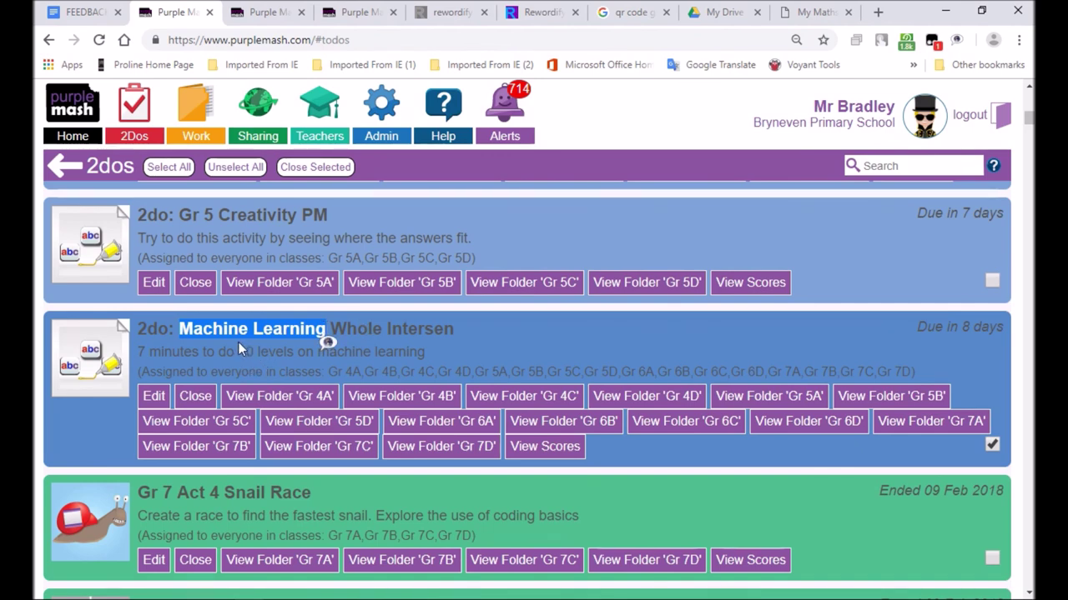
left_click(219, 332)
left_click_drag(178, 330, 320, 329)
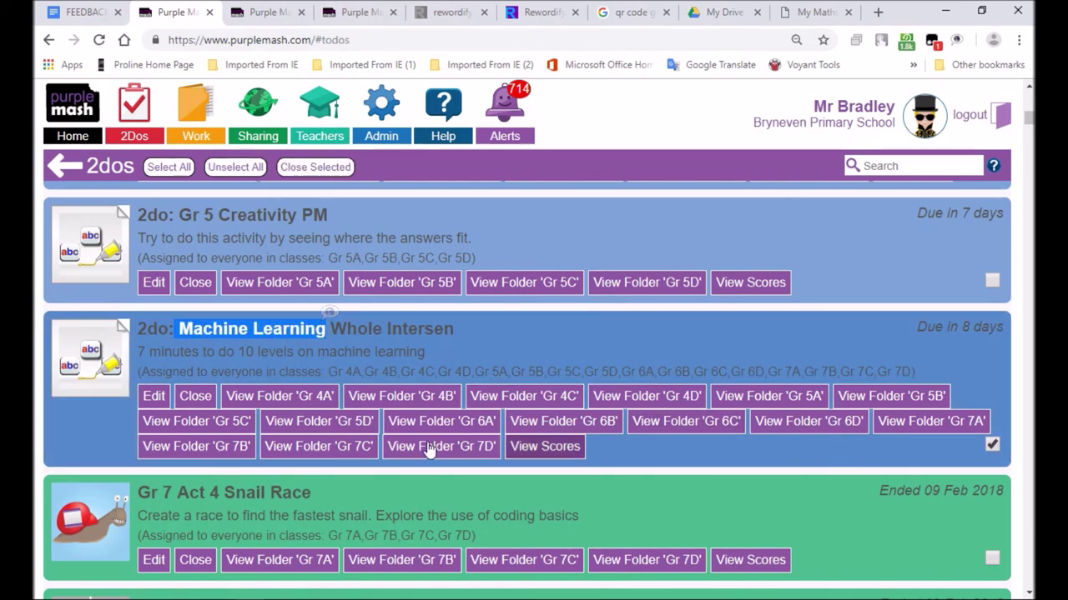